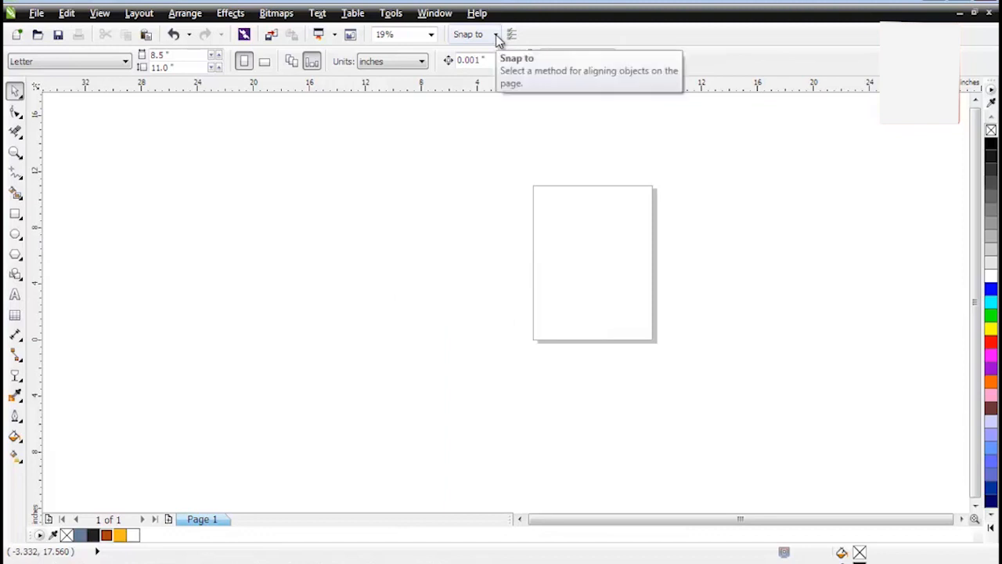
- Enable snapping to the document grid, baseline grid, guidelines, objects and page
click(464, 79)
click(465, 93)
click(464, 110)
click(463, 128)
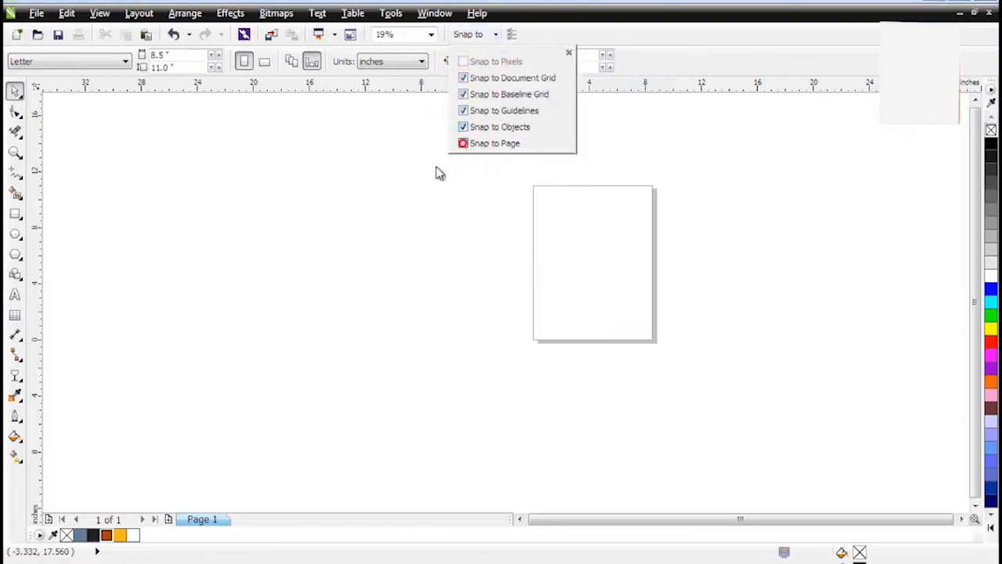
click(391, 184)
click(342, 211)
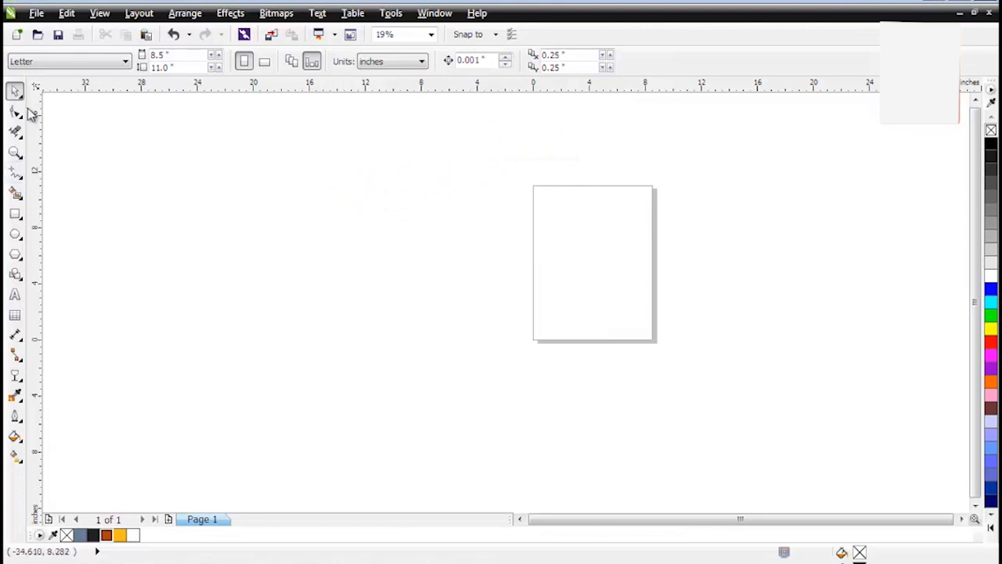
- Draw a polygon about 11.9 by 11.3 inches beside the page and set its number of sides to 6
click(15, 254)
click(73, 253)
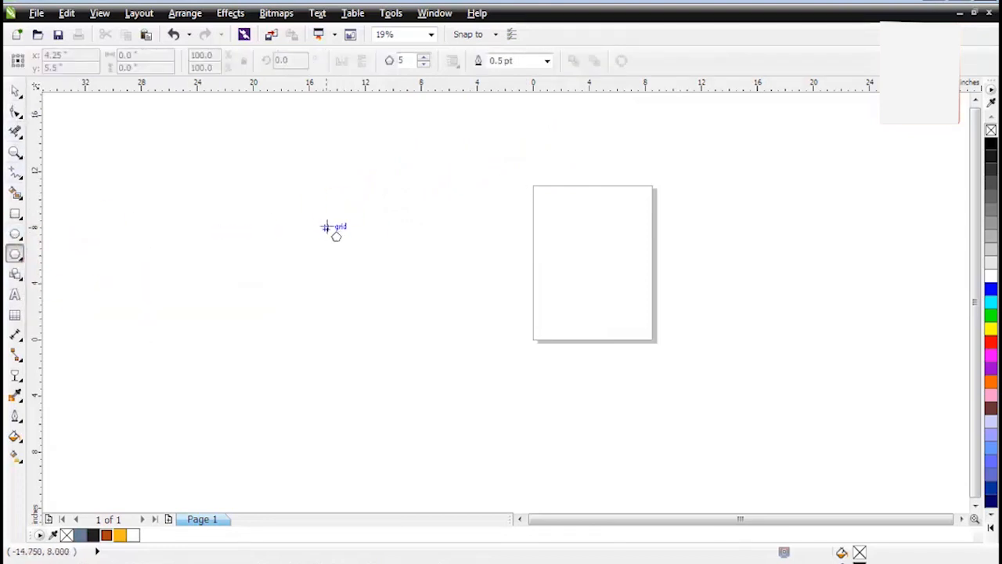
drag(329, 227, 501, 359)
drag(415, 307, 421, 277)
click(16, 92)
click(88, 133)
click(448, 282)
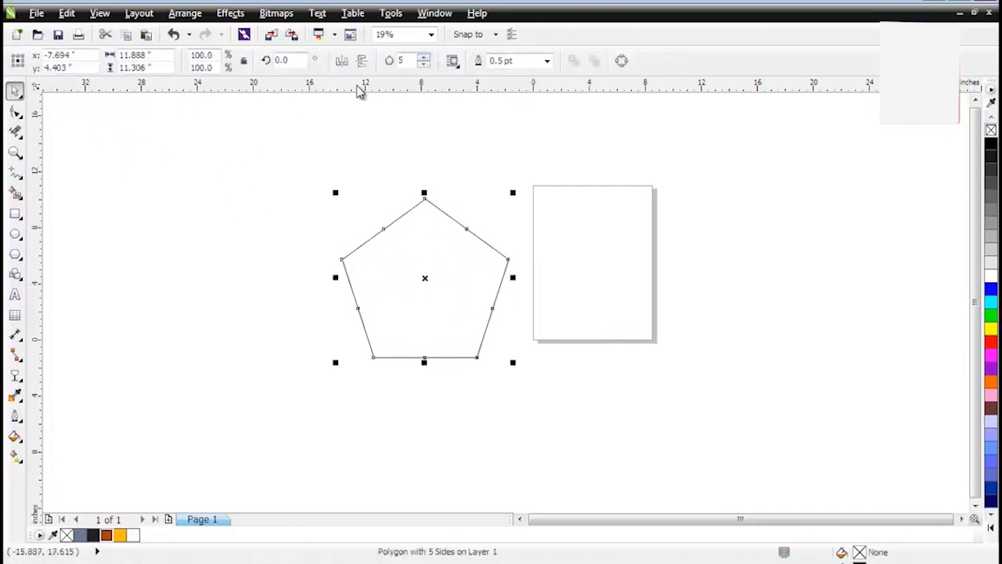
click(423, 56)
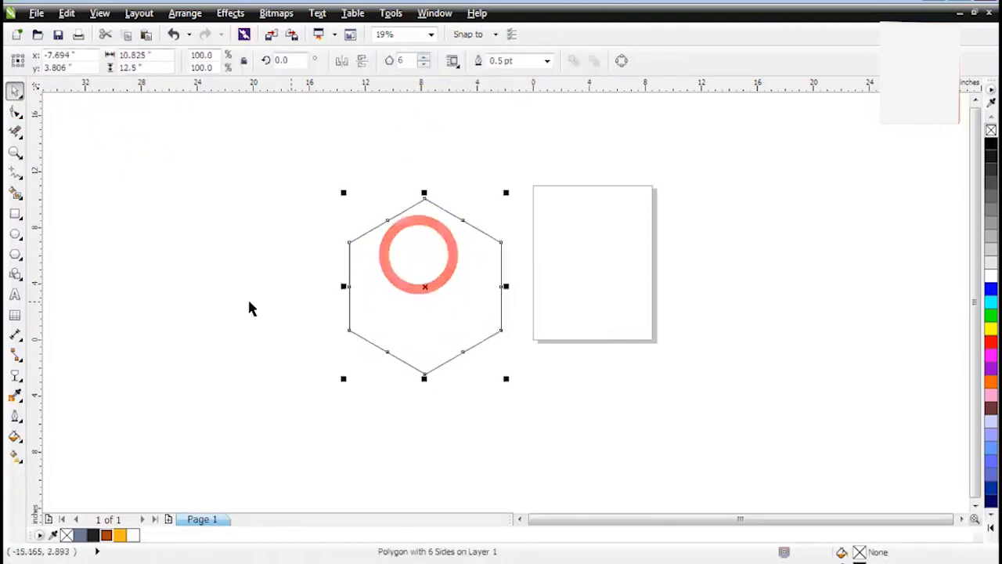
- Draw two straight freehand lines from the hexagon's top vertex to its lower right and lower left vertices
click(17, 178)
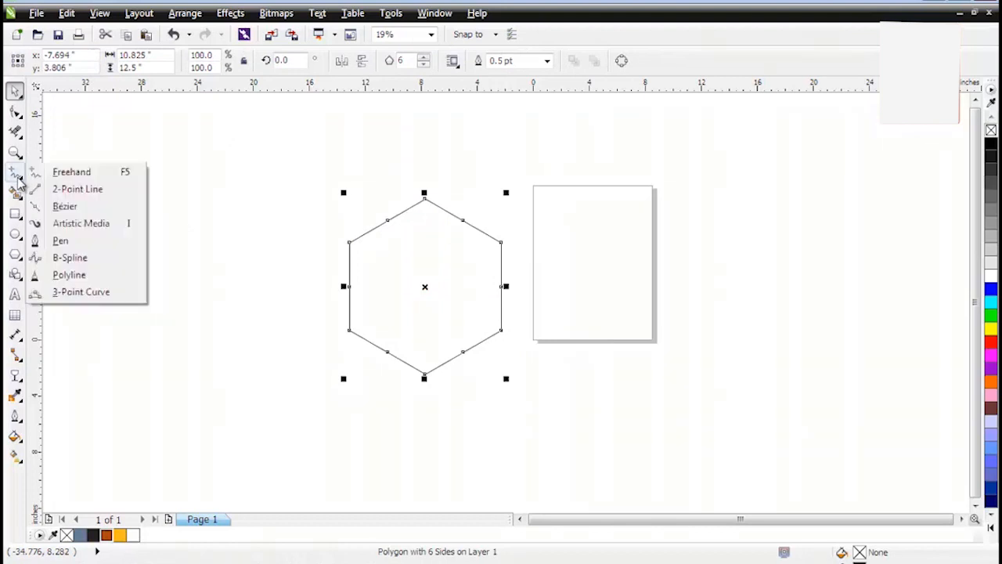
click(86, 173)
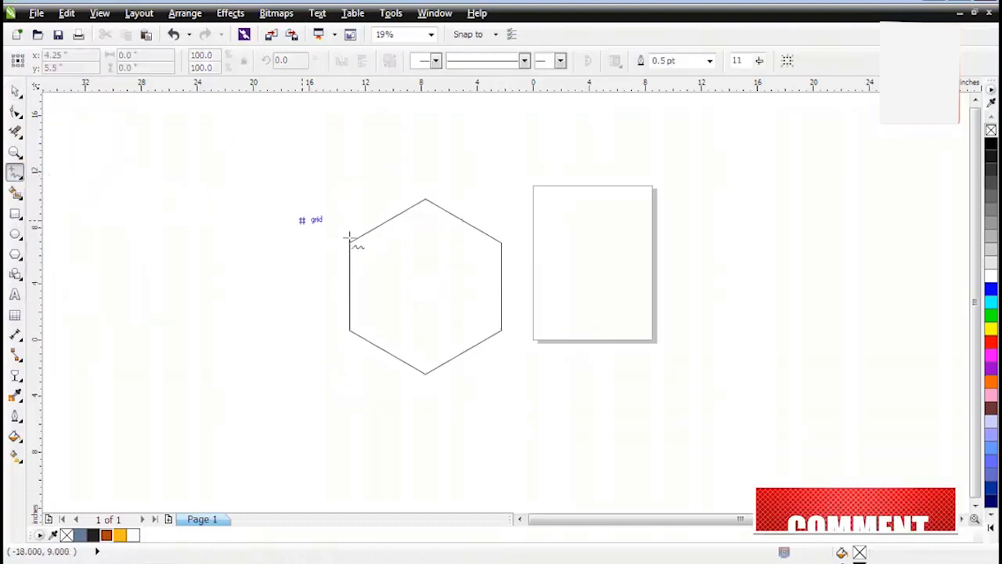
click(424, 200)
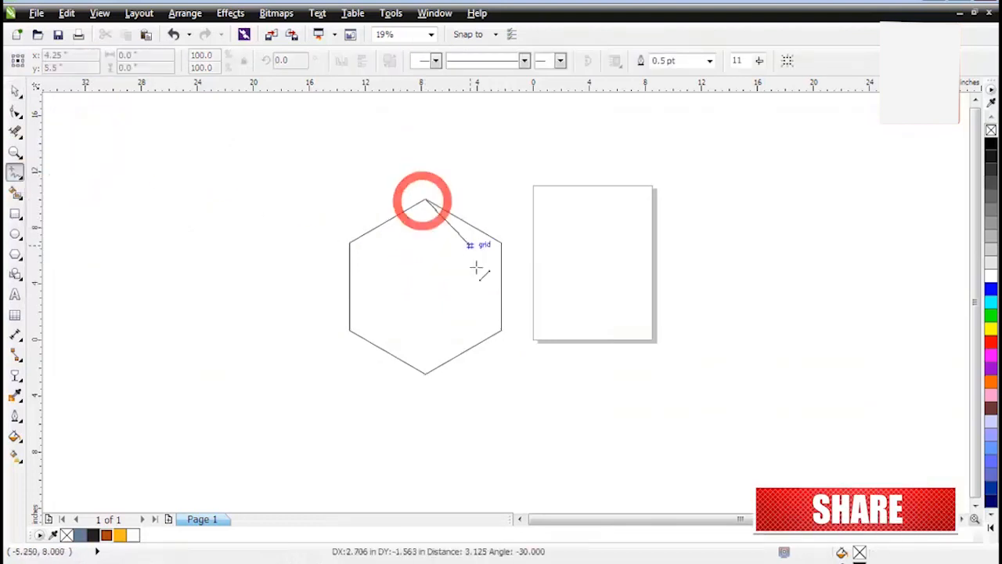
click(502, 331)
click(424, 200)
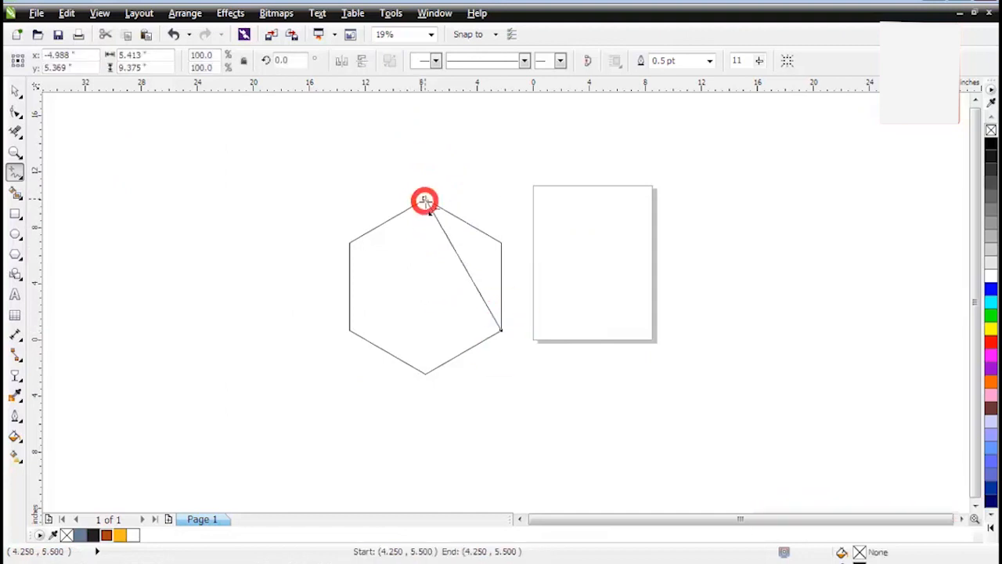
click(349, 331)
click(16, 90)
click(173, 192)
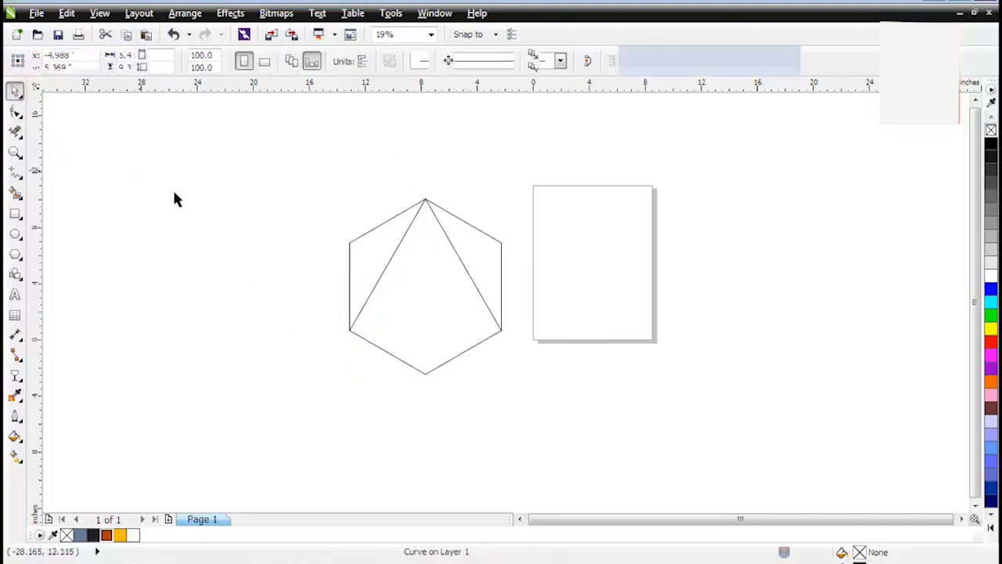
- Create a smaller concentric copy of the hexagon, scaled to about 47% and keeping the original
click(509, 243)
click(458, 357)
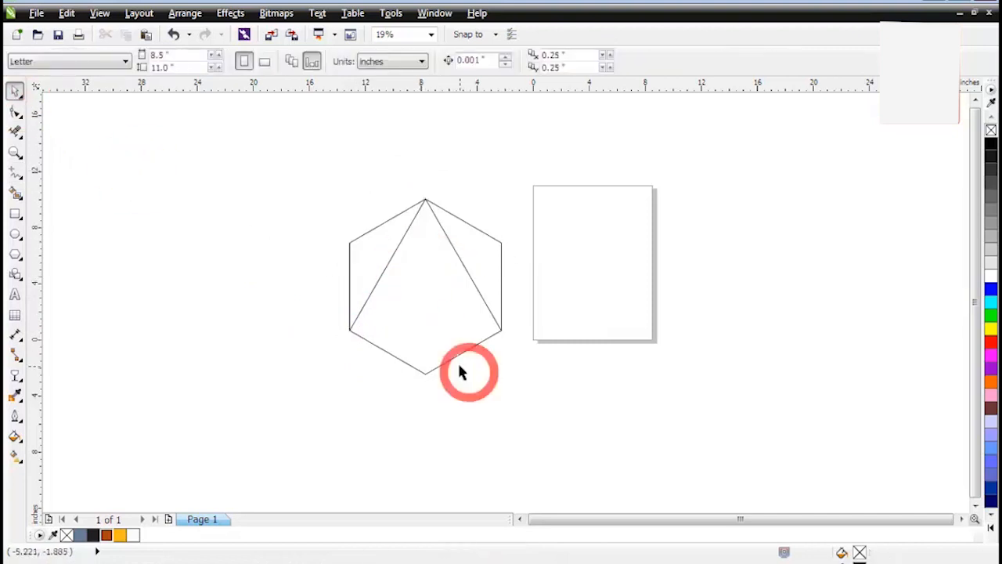
scroll(483, 280, up, 2)
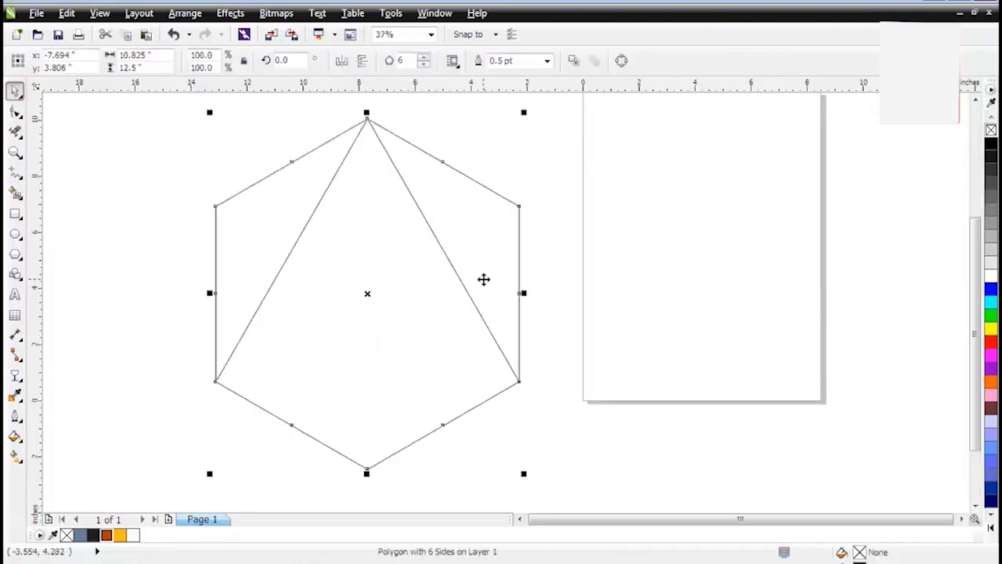
drag(523, 112, 477, 202)
- Enlarge the inner hexagon from its centre to about 5.4 by 6.3 inches so its upper side corners meet the diagonal lines
scroll(444, 253, up, 4)
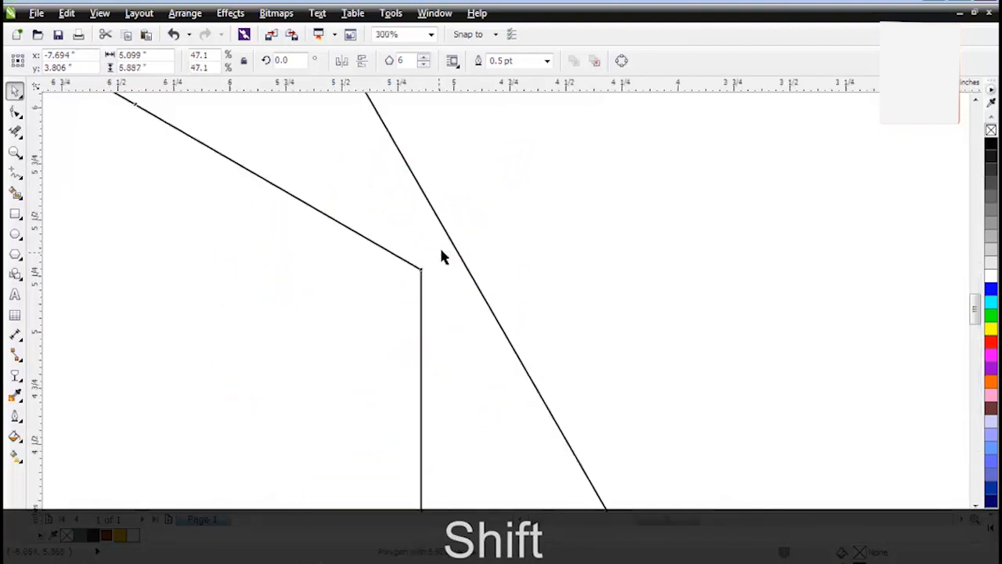
scroll(441, 257, down, 1)
scroll(441, 167, up, 1)
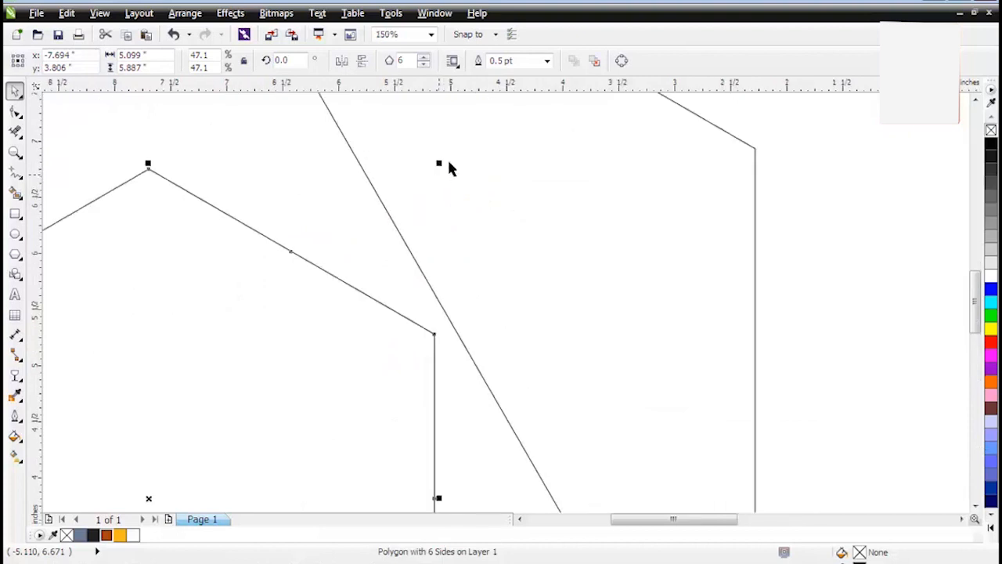
drag(438, 166, 476, 140)
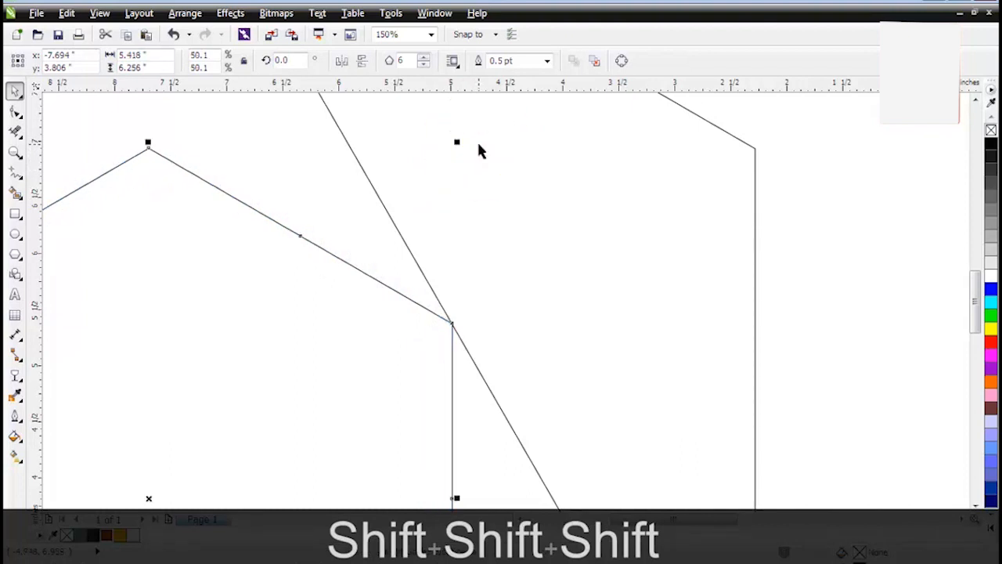
key(F3)
key(F3)
key(F3)
click(282, 182)
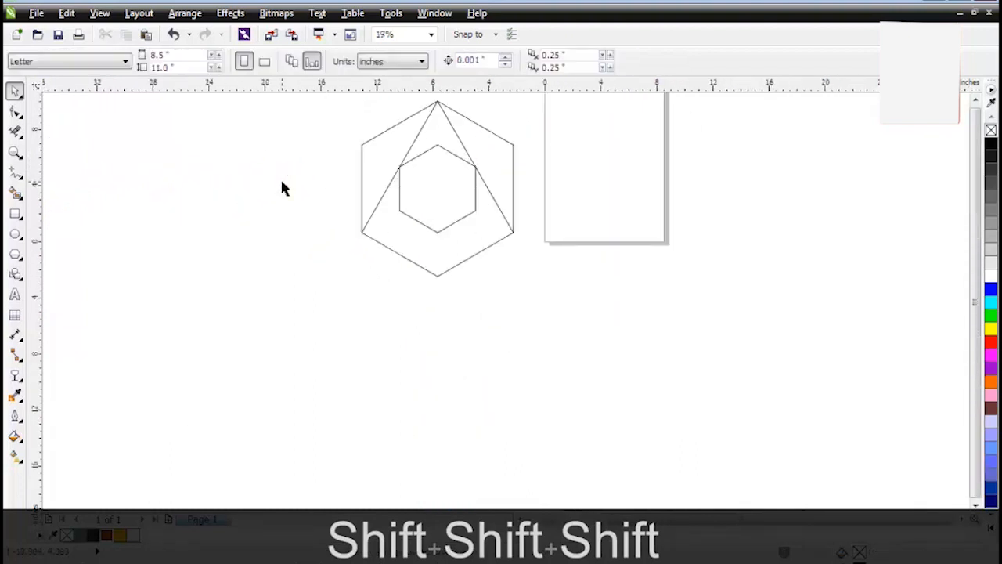
- Draw straight lines connecting the outer hexagon's top, upper left and upper right vertices to the matching inner hexagon vertices
scroll(775, 266, up, 2)
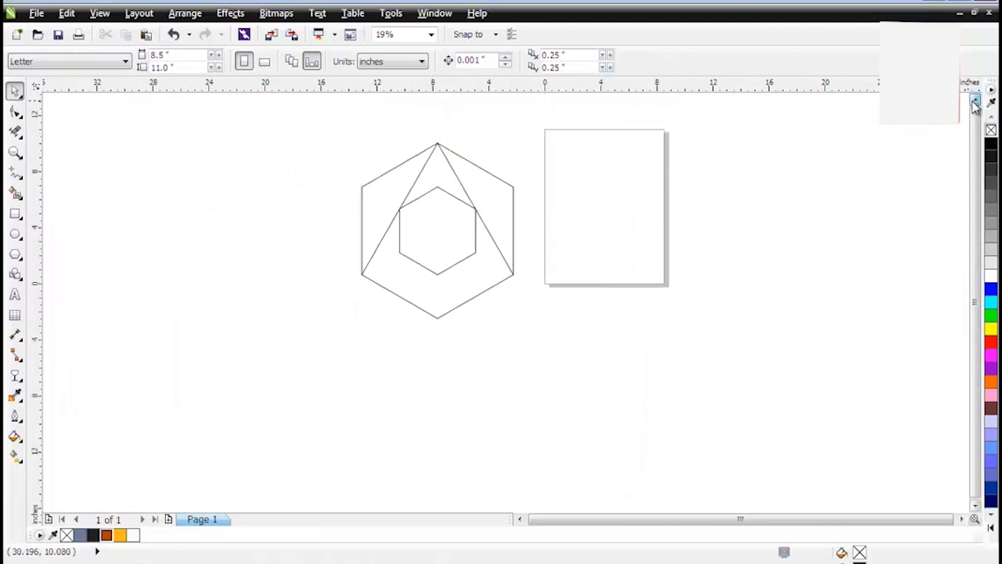
scroll(451, 186, up, 2)
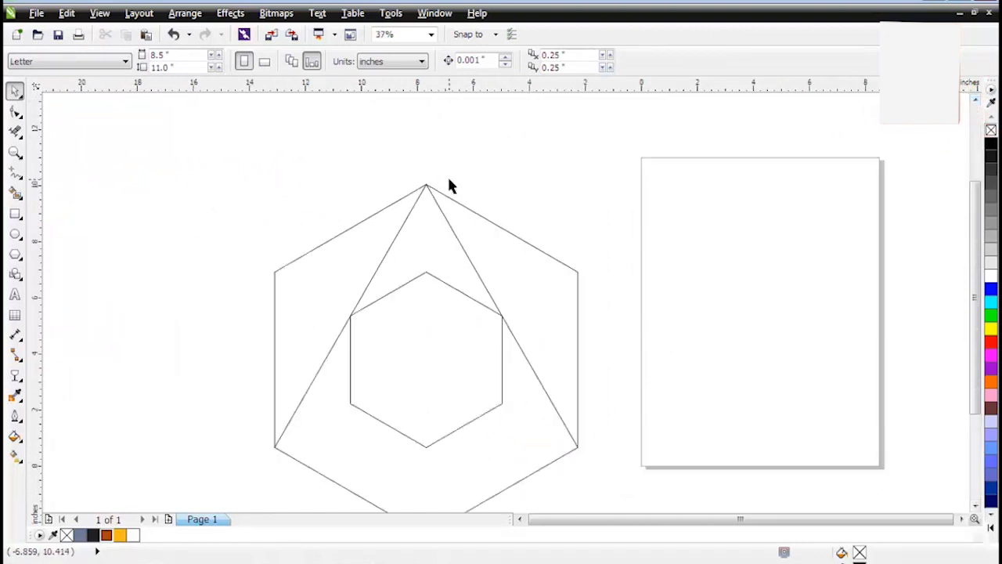
click(15, 171)
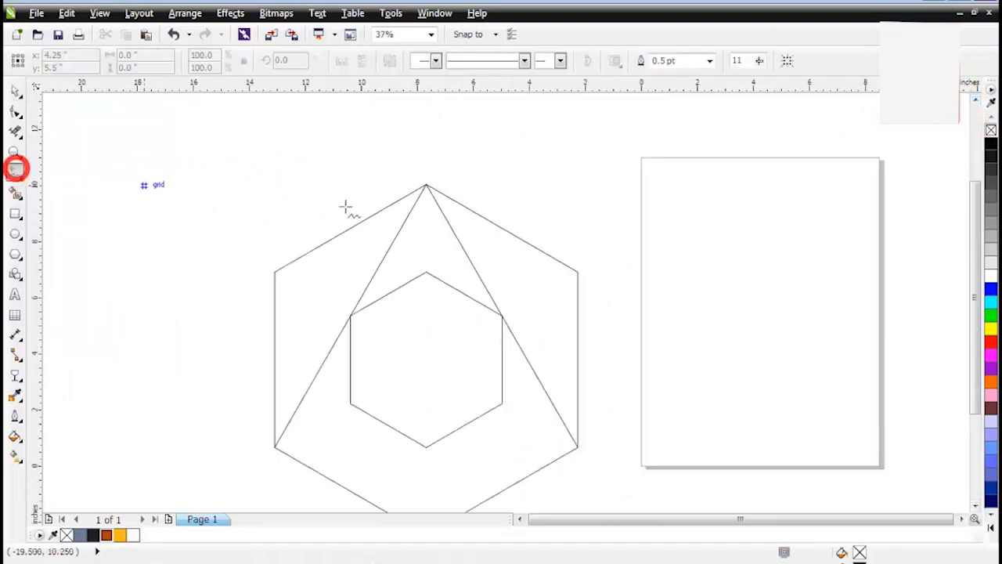
click(425, 184)
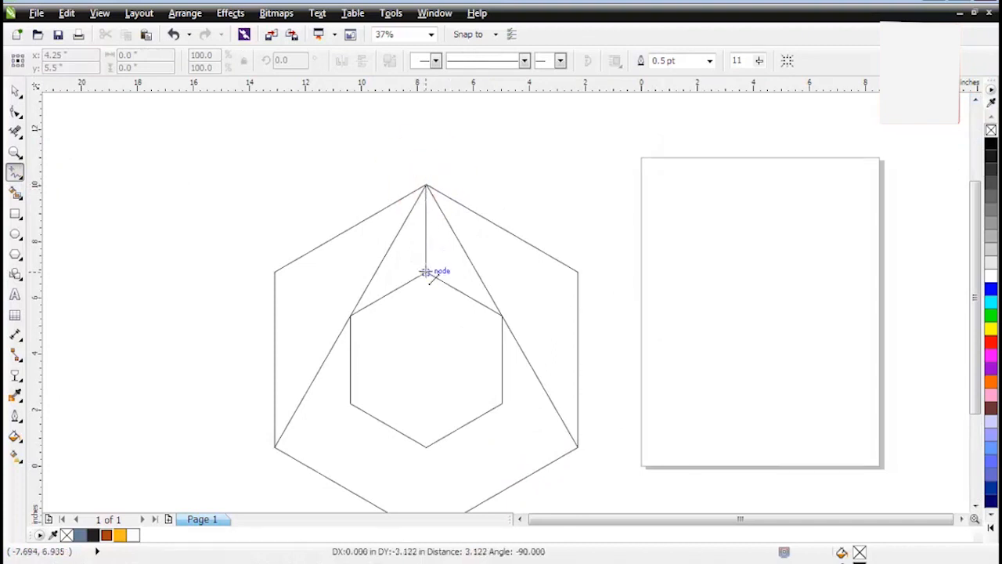
click(426, 271)
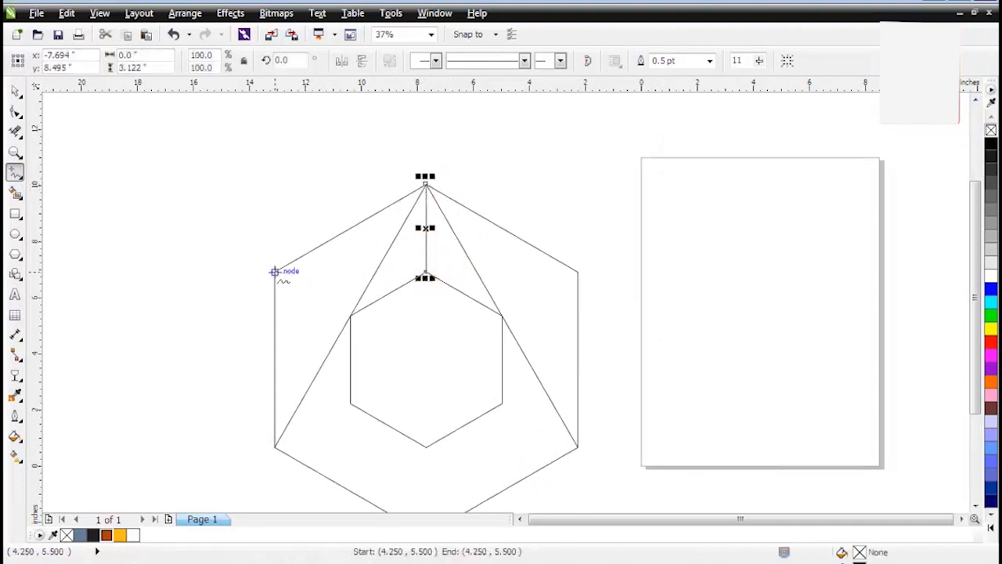
click(274, 272)
click(352, 316)
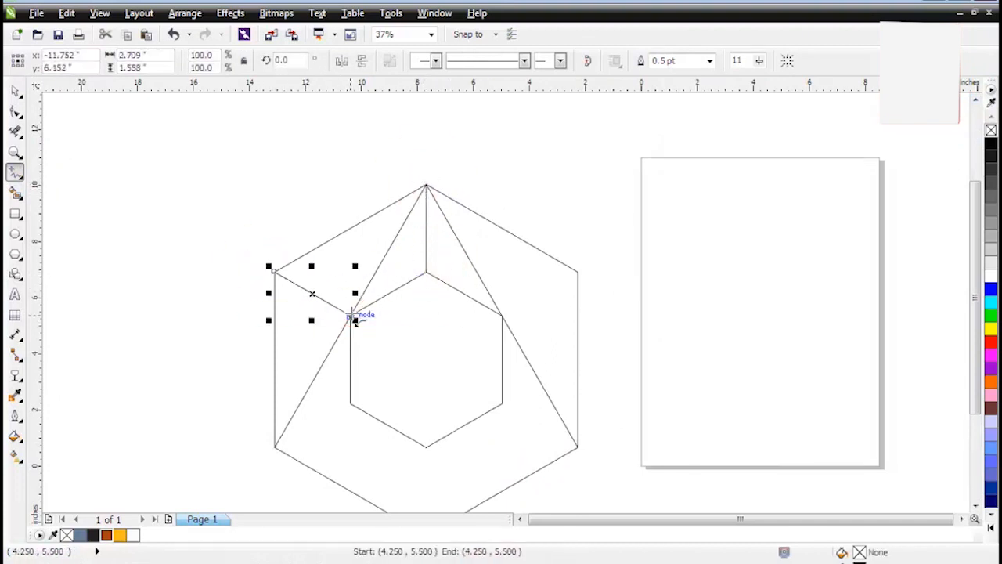
click(578, 272)
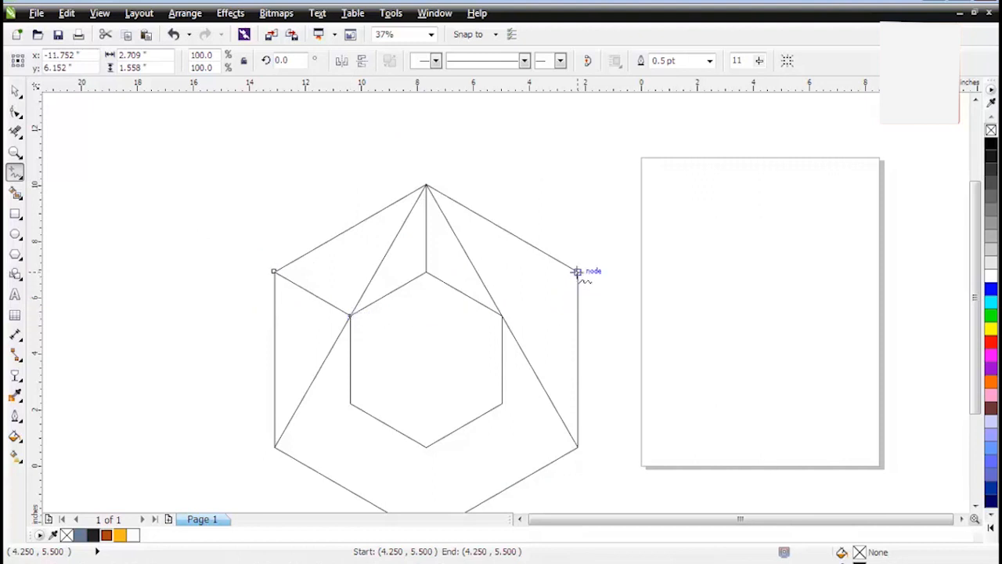
click(501, 316)
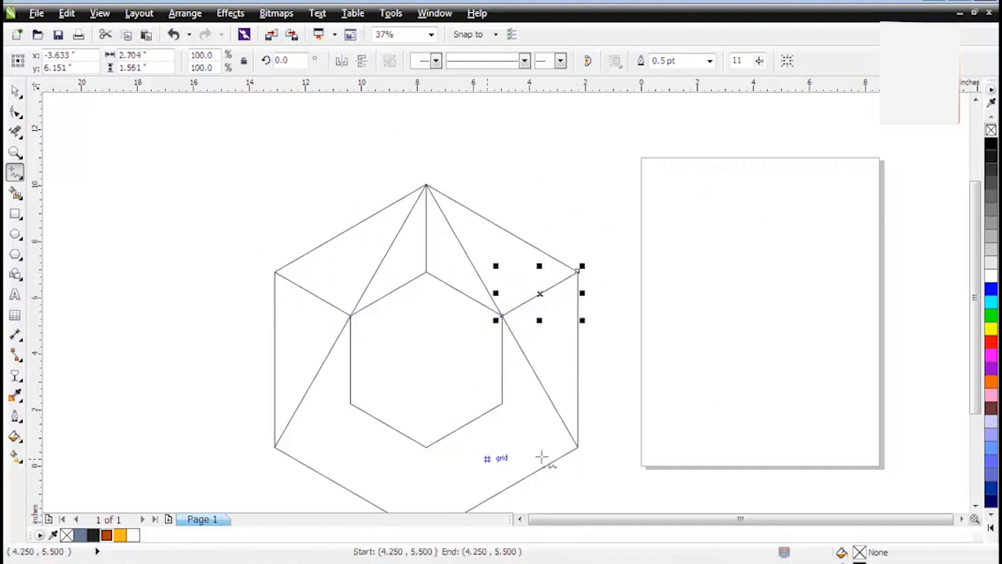
- Draw straight lines from the inner hexagon's bottom, lower left and lower right vertices to the outer hexagon's bottom vertex
scroll(971, 502, down, 2)
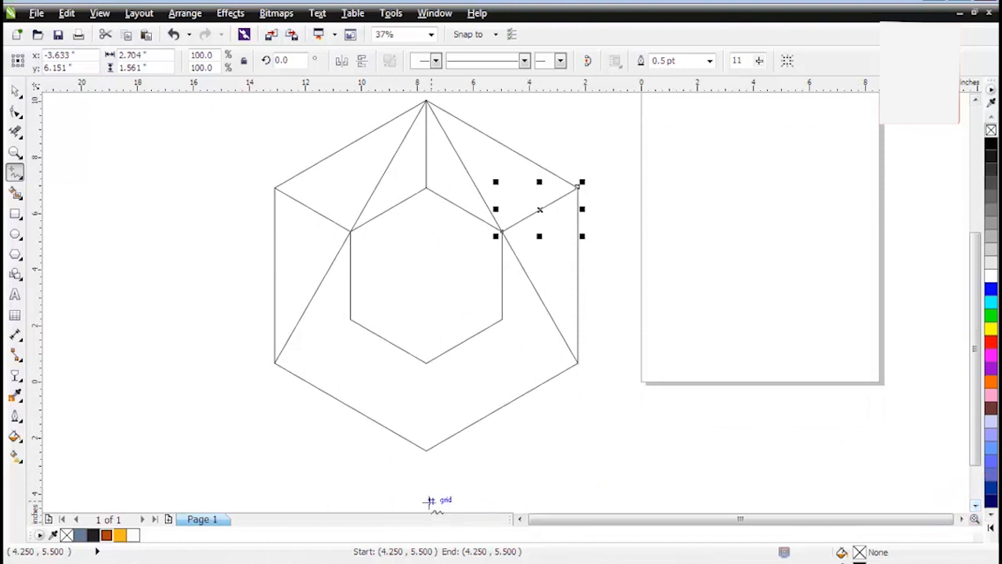
click(425, 362)
click(426, 449)
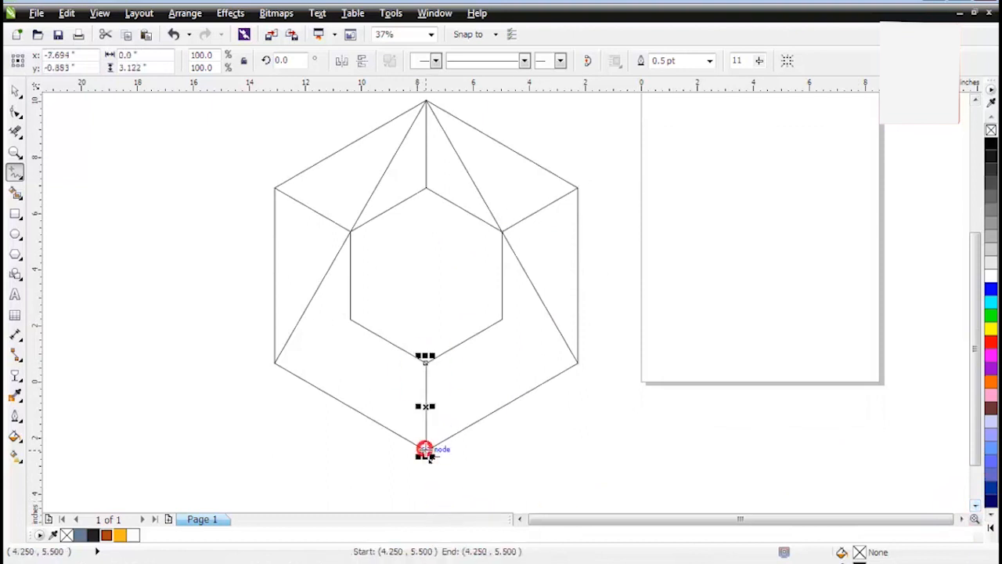
click(350, 320)
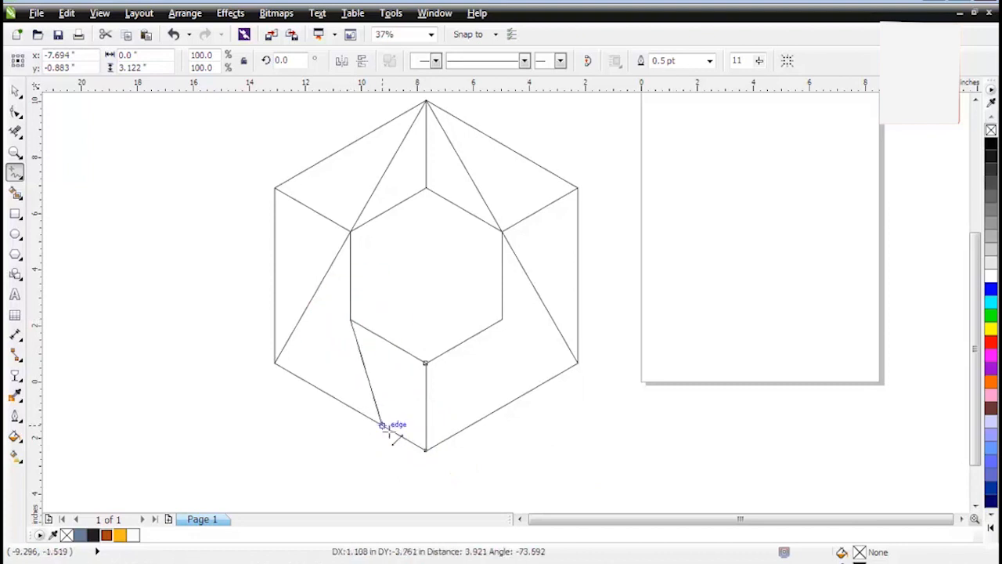
click(425, 450)
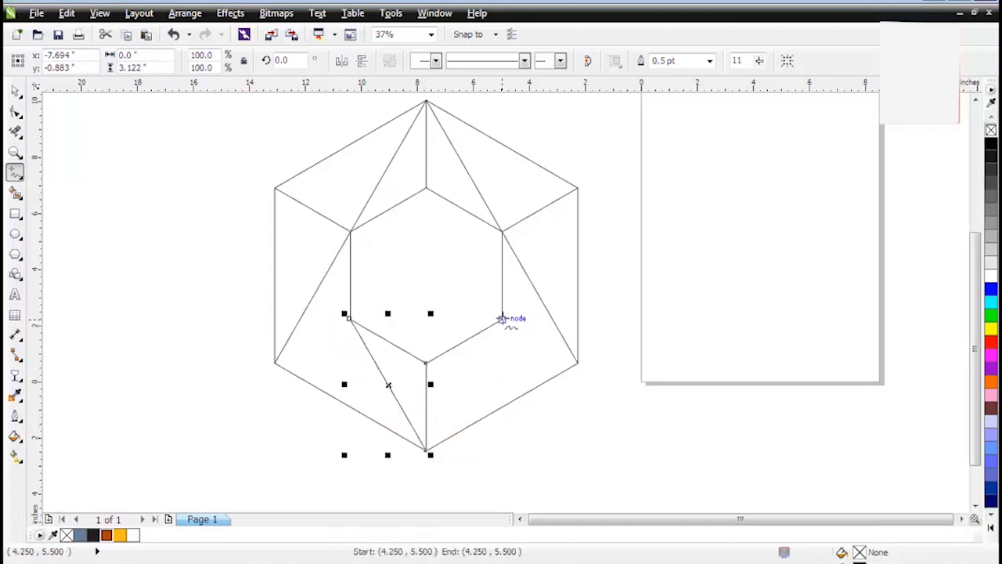
click(502, 319)
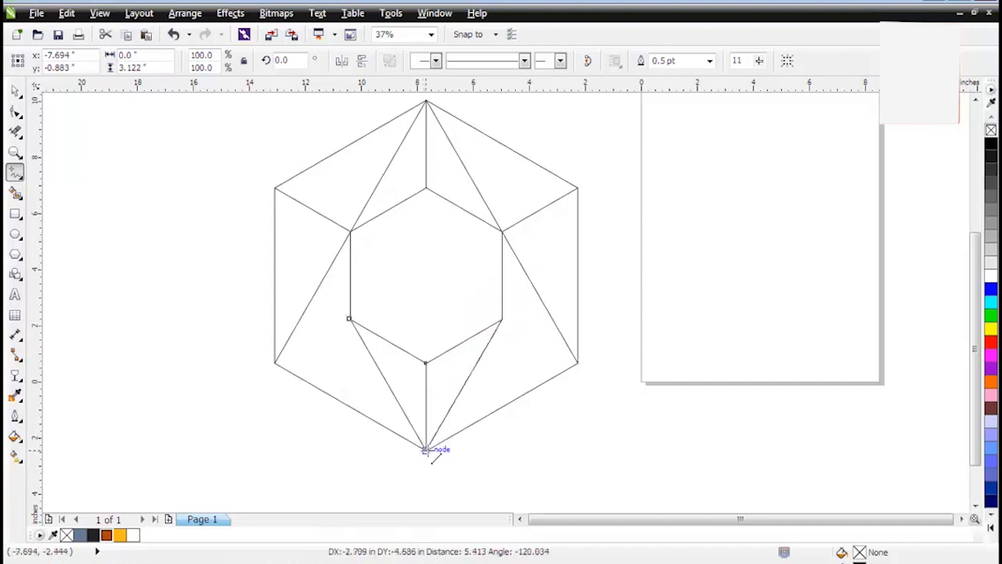
click(425, 451)
- Connect the inner hexagon's lower right and lower left vertices to the matching outer vertices with straight lines
click(502, 317)
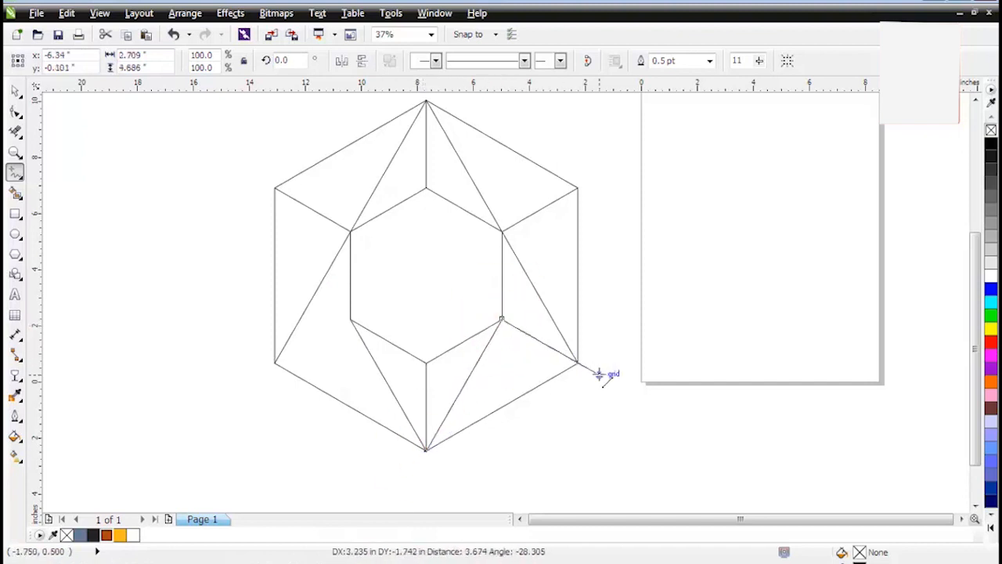
click(578, 362)
click(351, 319)
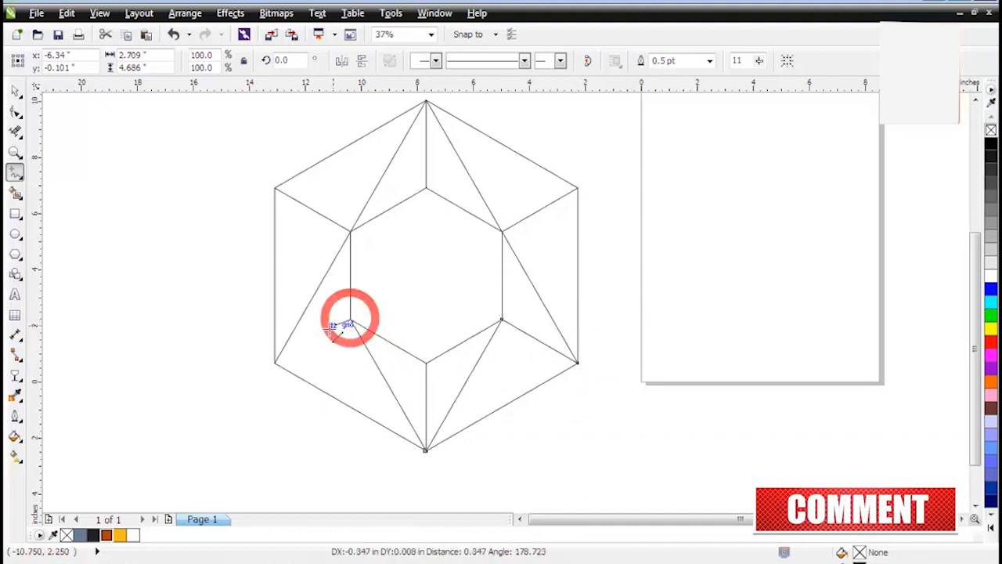
click(274, 363)
click(15, 92)
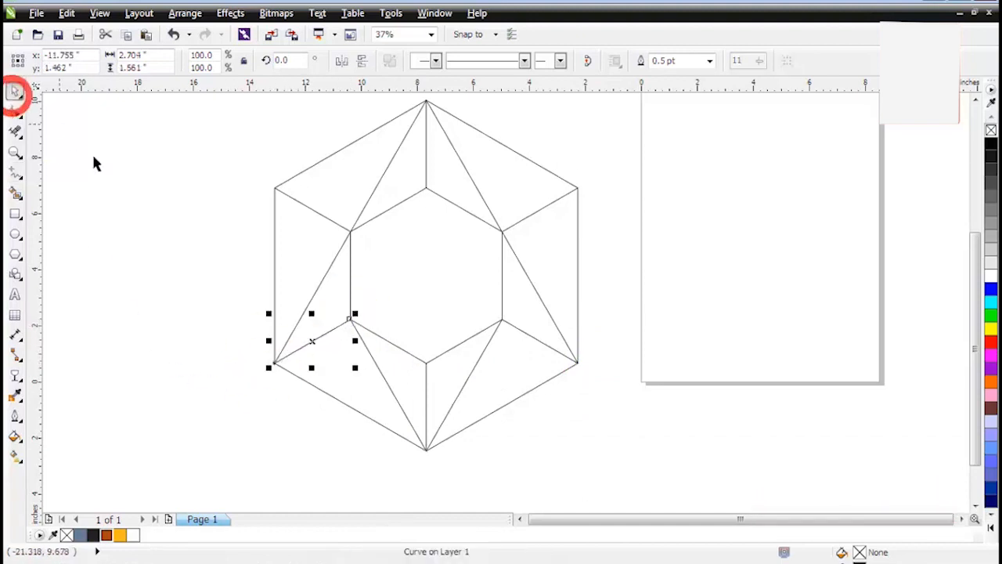
click(107, 172)
- Smart-fill all twelve facets between the outer and inner hexagons with blue-grey (C40 M20 Y0 K40)
scroll(176, 226, down, 1)
scroll(248, 192, up, 1)
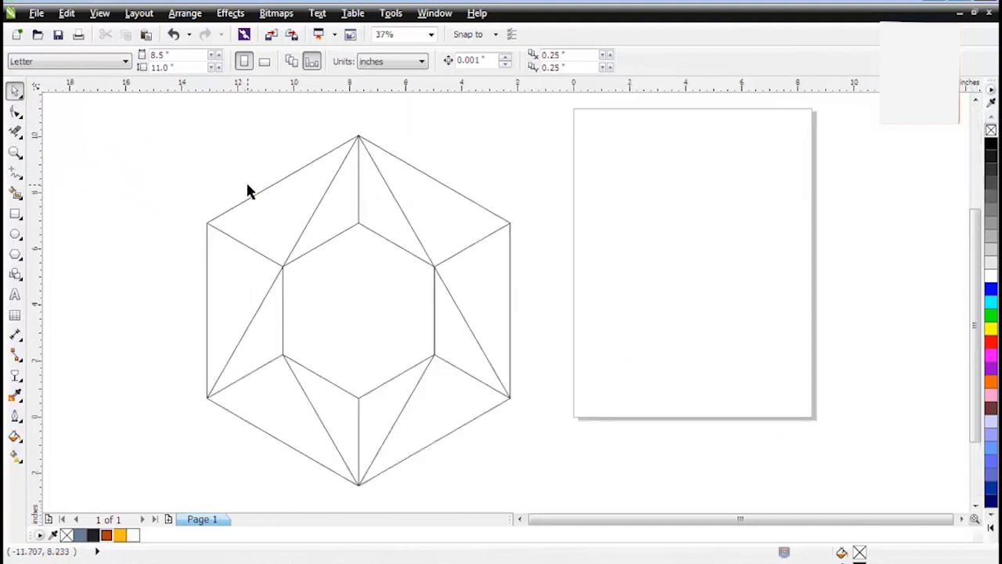
click(15, 194)
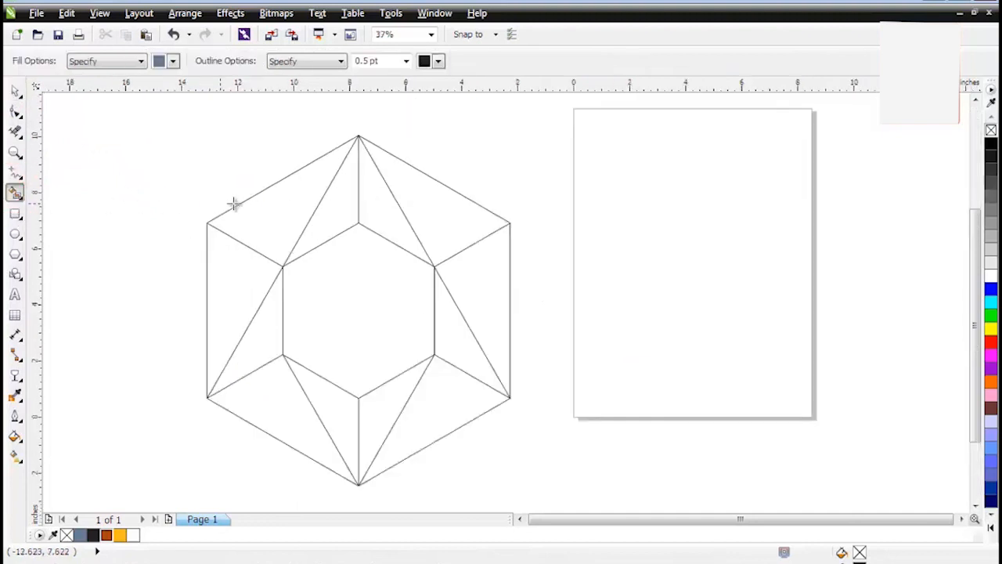
click(262, 211)
click(347, 217)
click(369, 202)
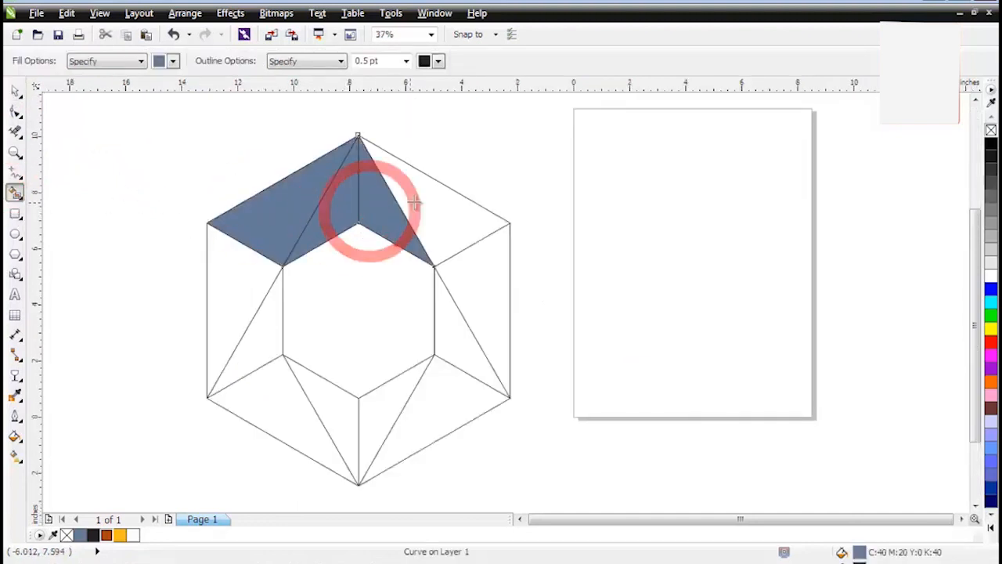
click(422, 196)
click(474, 265)
click(451, 334)
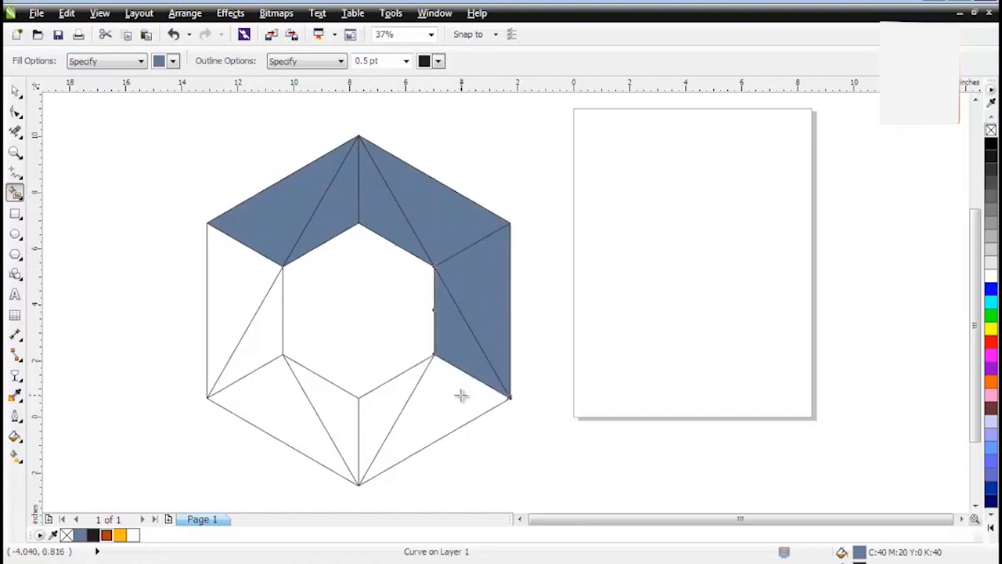
click(459, 396)
click(392, 392)
click(339, 407)
click(295, 412)
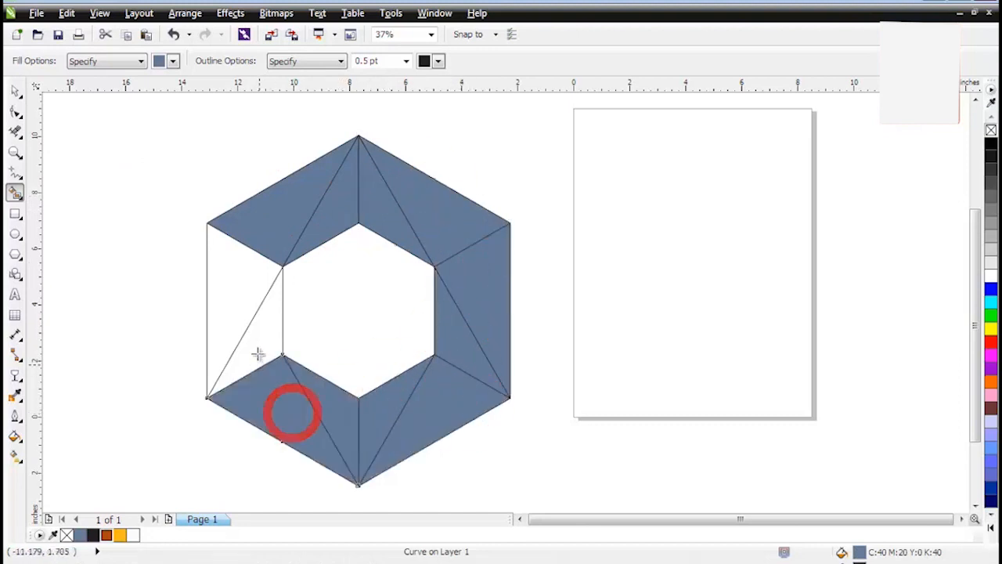
click(253, 337)
click(226, 307)
click(18, 94)
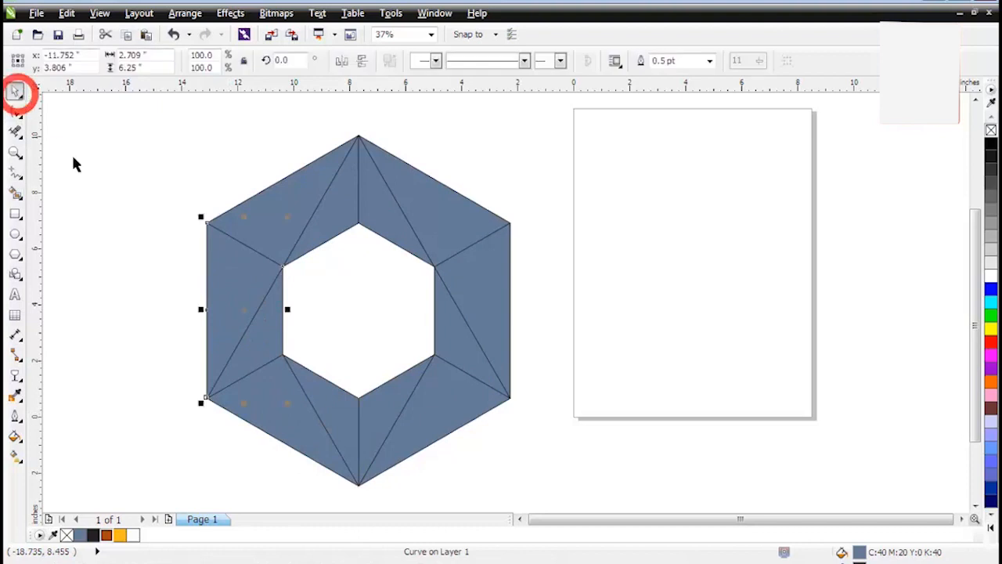
click(79, 167)
- Select the twelve filled facets together and move them horizontally about 17 inches to the right, clear of the original line drawing
click(337, 219)
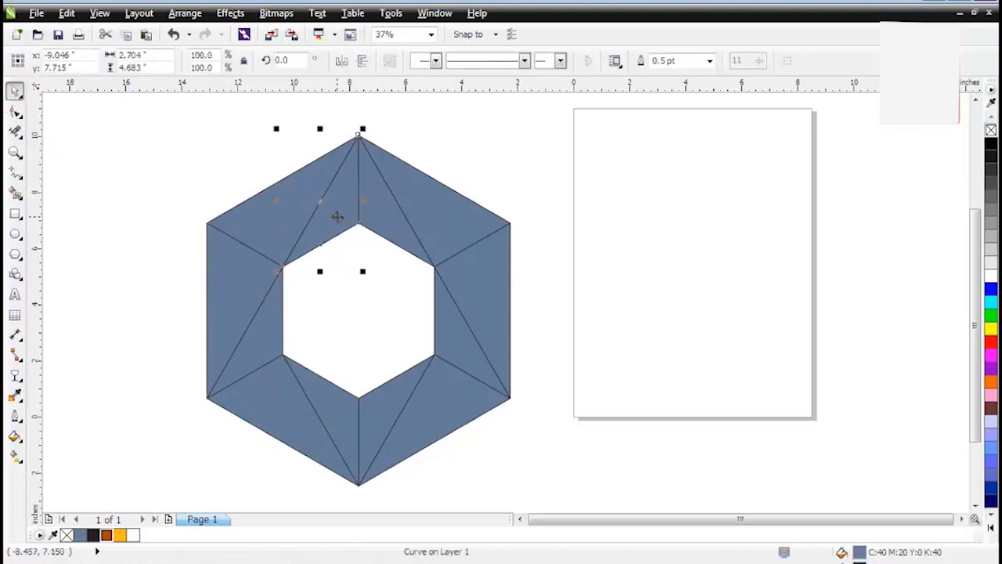
click(160, 174)
click(331, 218)
shift+click(250, 295)
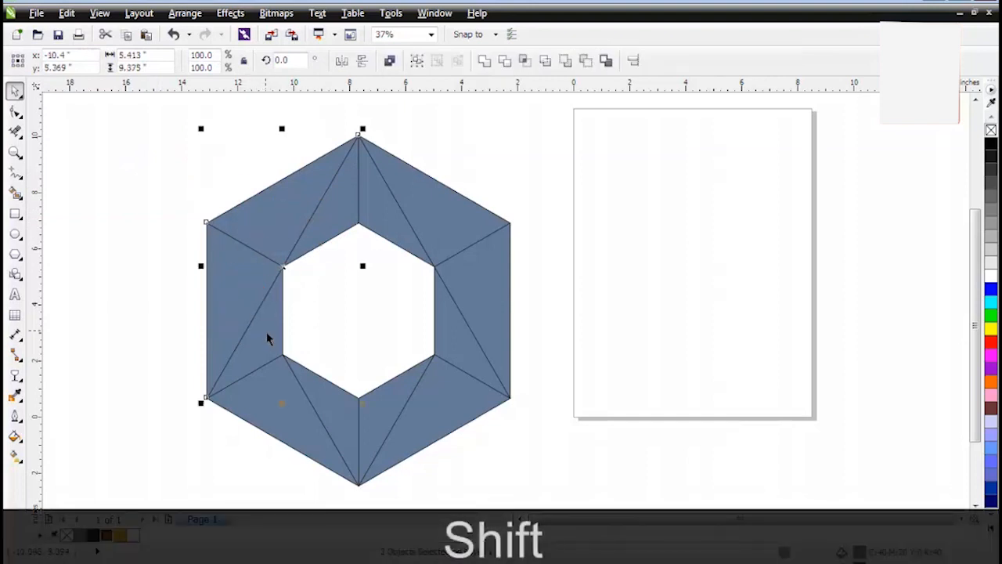
shift+click(288, 425)
shift+click(333, 410)
shift+click(383, 410)
shift+click(425, 413)
shift+click(456, 339)
shift+click(477, 296)
shift+click(384, 222)
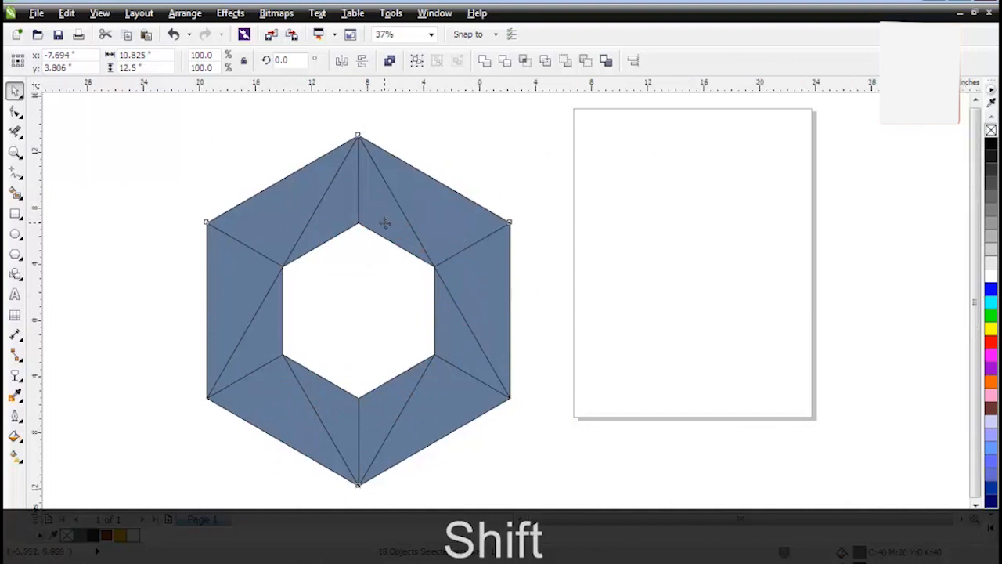
scroll(385, 223, down, 1)
drag(370, 266, 610, 268)
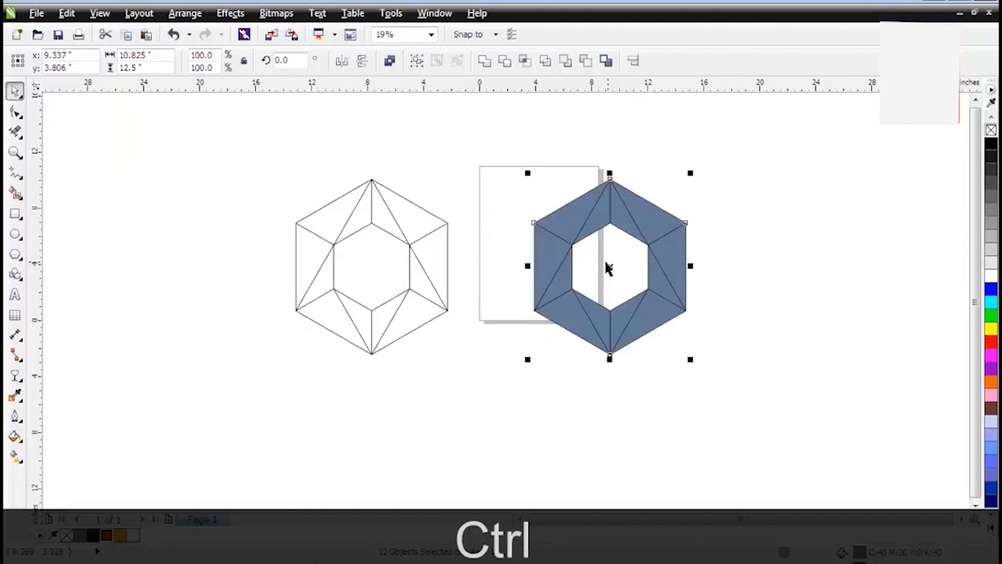
- Delete the original unfilled hexagons and connecting lines, leaving only the filled facets
drag(203, 163, 487, 372)
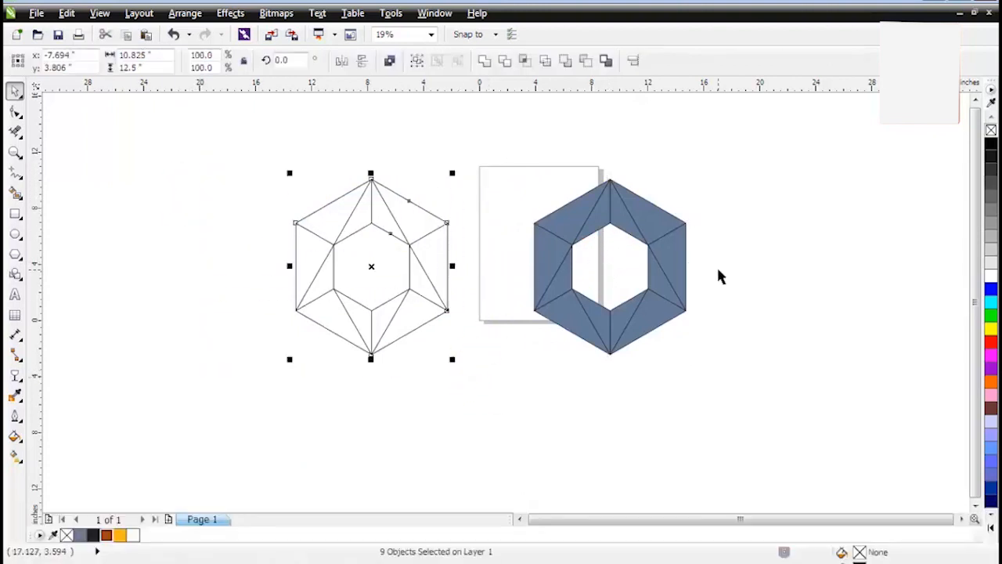
key(Delete)
scroll(743, 274, up, 1)
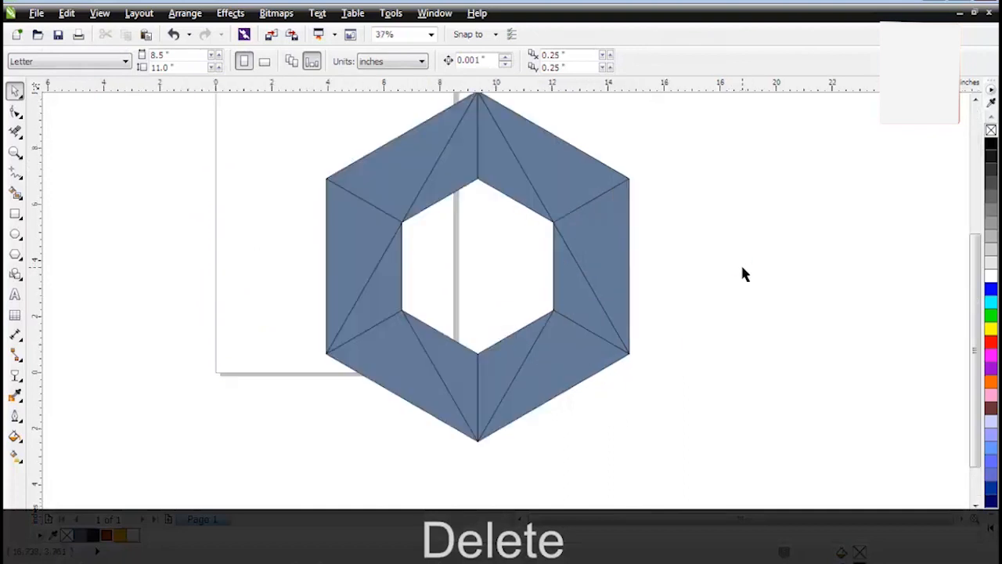
scroll(719, 266, down, 1)
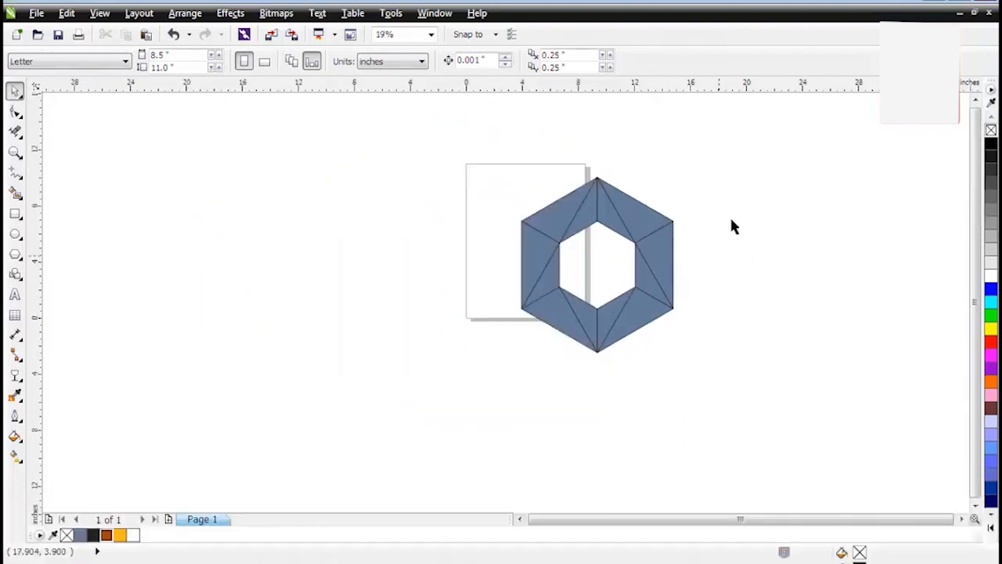
scroll(739, 207, up, 1)
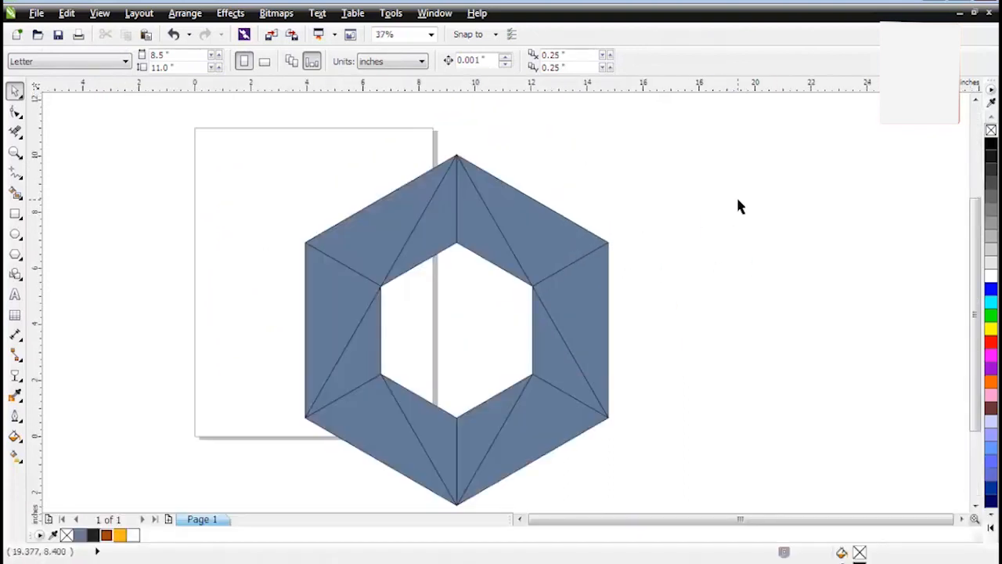
- Give the narrow facet right of the top vertical line a linear gradient from golden yellow beyond the apex to burnt orange (#AB430C) at its inner corner
click(16, 459)
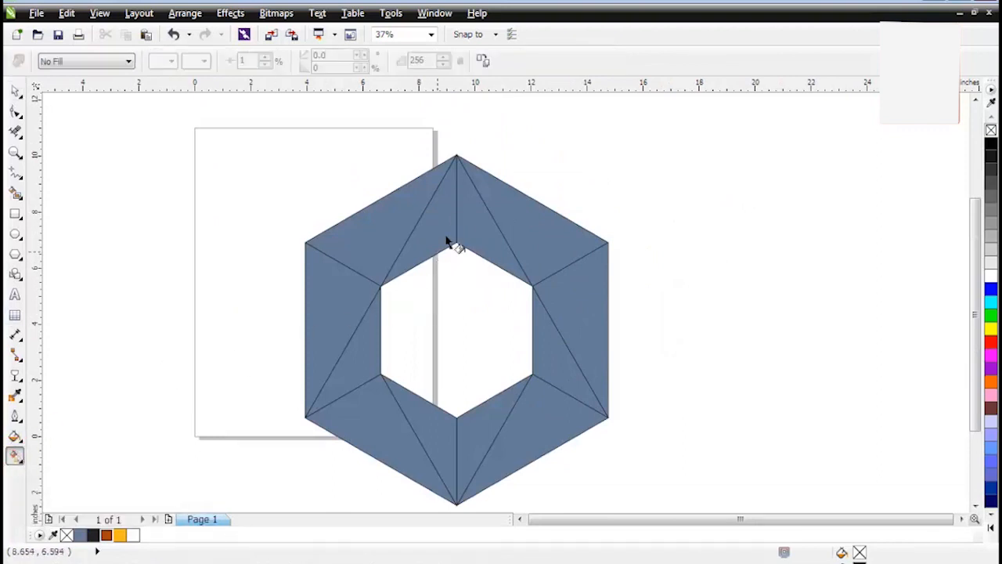
click(490, 250)
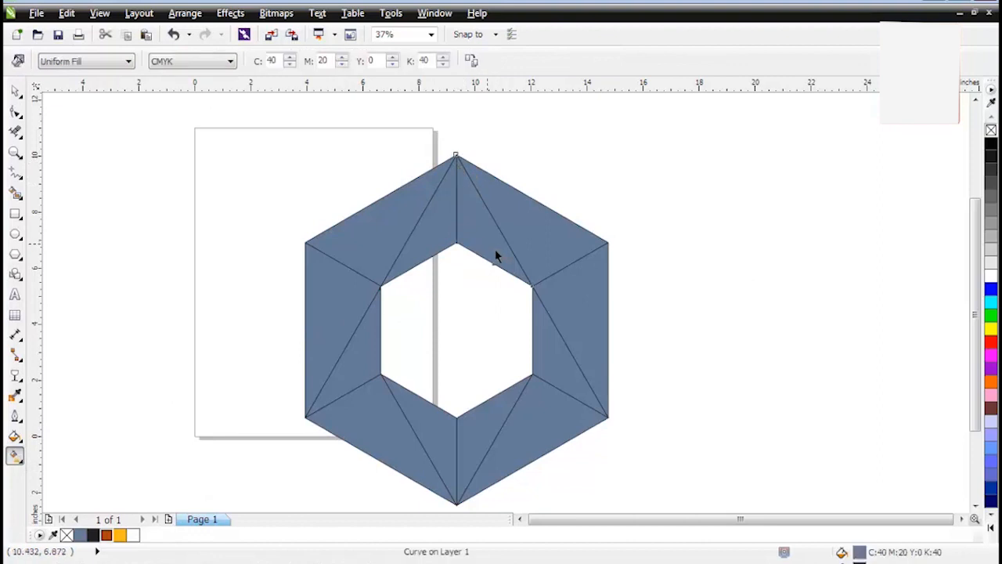
drag(496, 241, 530, 284)
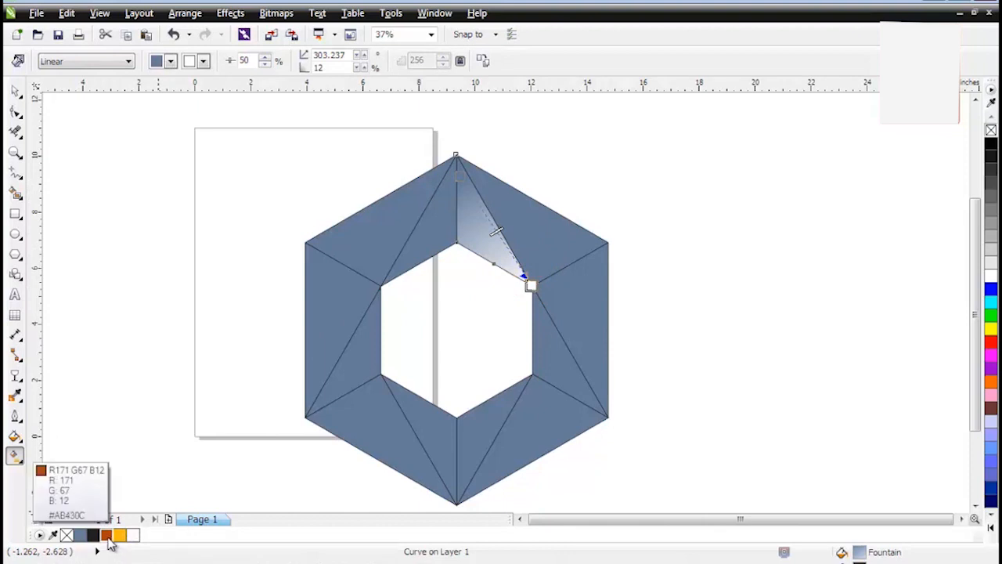
click(107, 535)
click(459, 174)
click(119, 535)
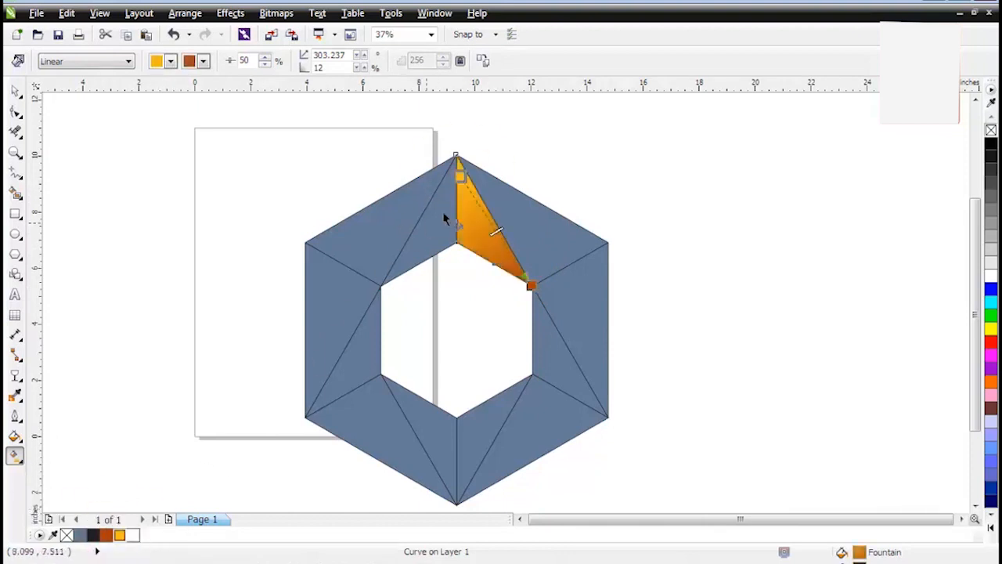
drag(460, 174, 421, 125)
click(15, 91)
click(149, 162)
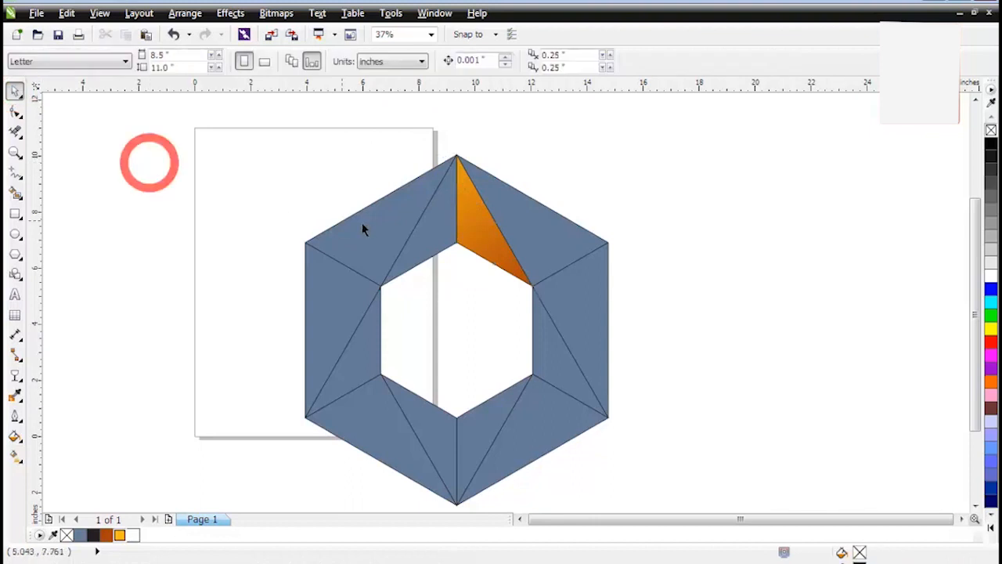
- Give the narrow facet left of the top vertical line a linear gradient from golden yellow beyond the apex to burnt orange at its inner corner
click(427, 231)
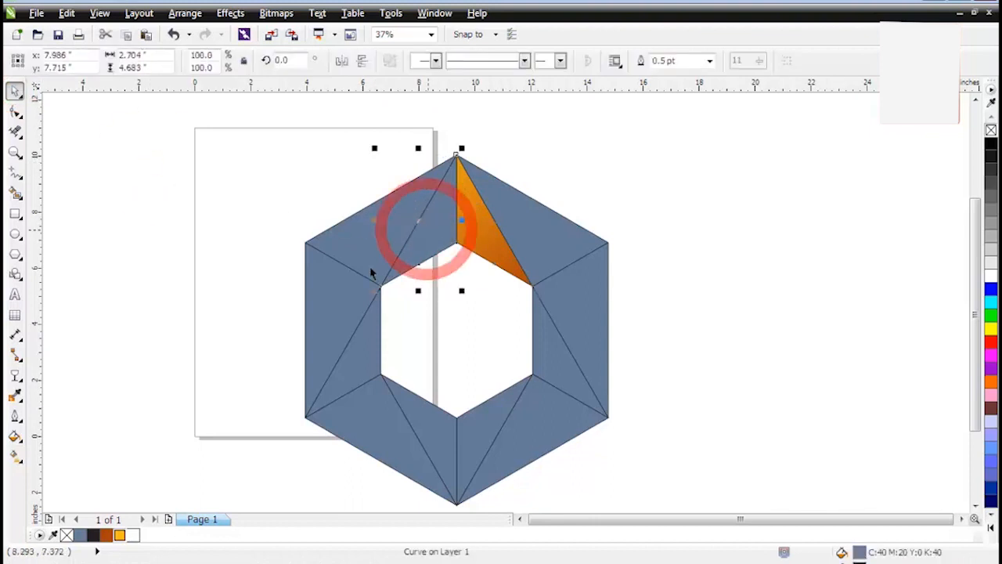
click(16, 457)
drag(444, 225, 384, 278)
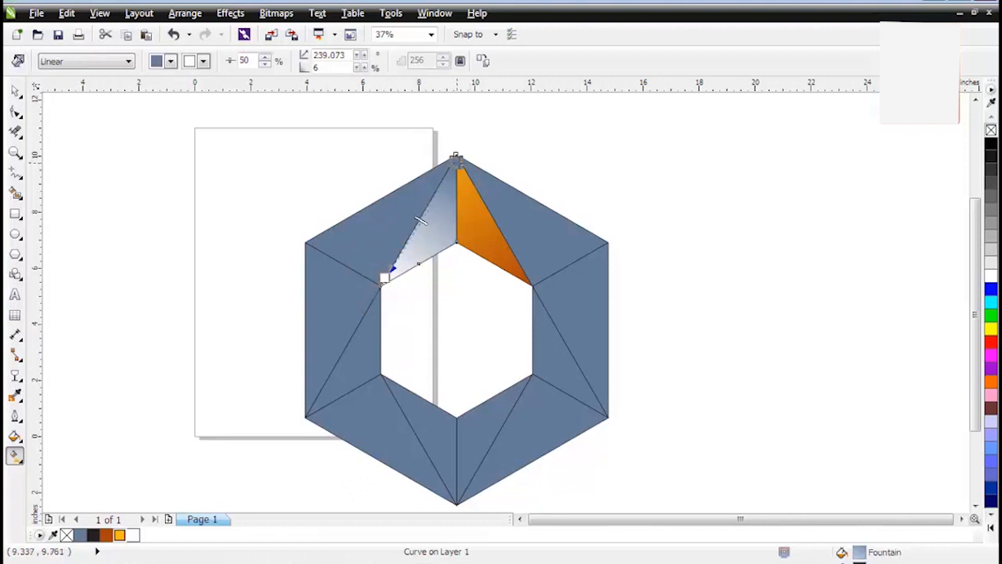
drag(456, 157, 459, 159)
click(119, 536)
click(106, 536)
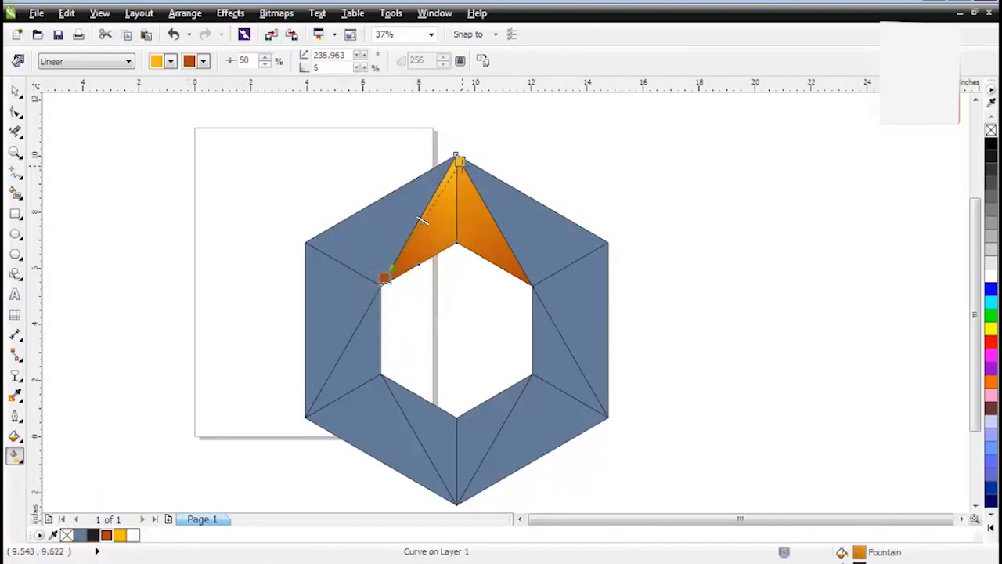
drag(460, 158, 488, 141)
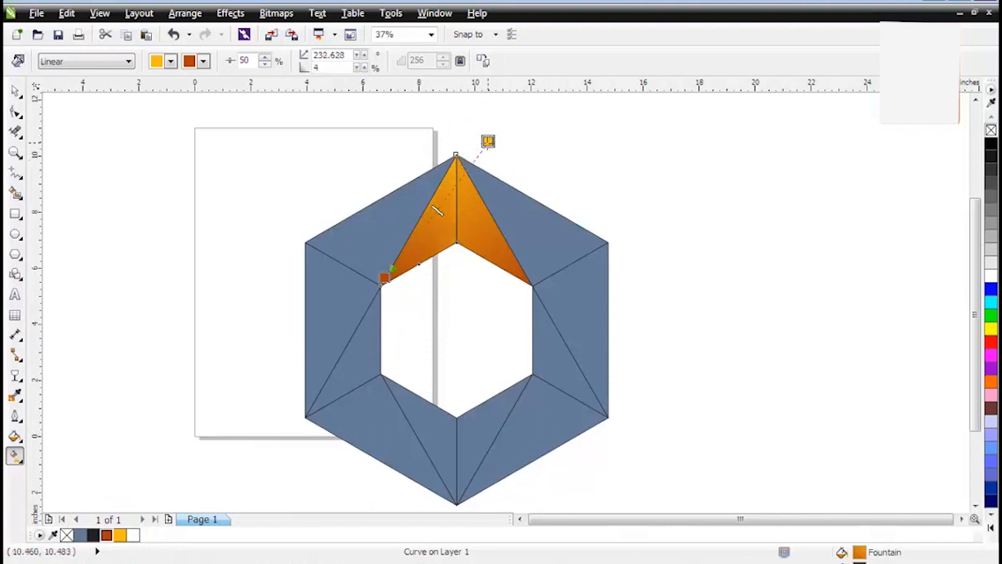
key(space)
click(135, 192)
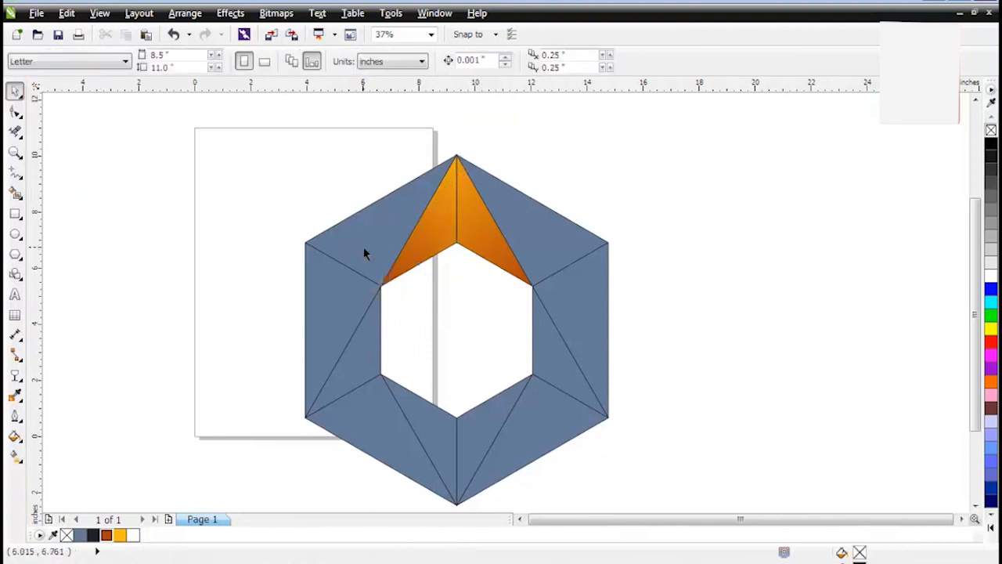
- Fill the upper left outer facet with a linear gradient from burnt orange just beyond the top vertex to golden yellow at its lower edge
click(364, 248)
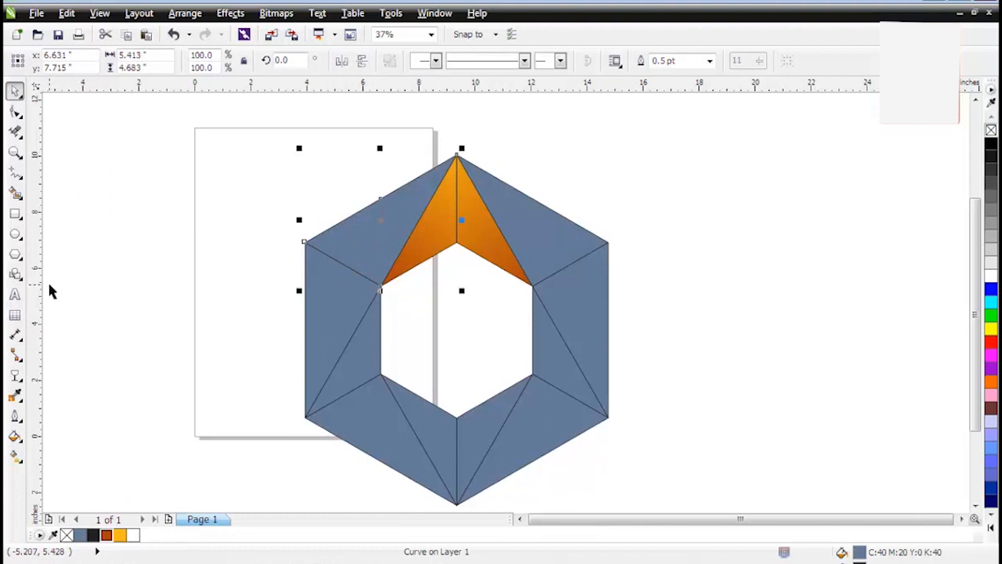
click(16, 458)
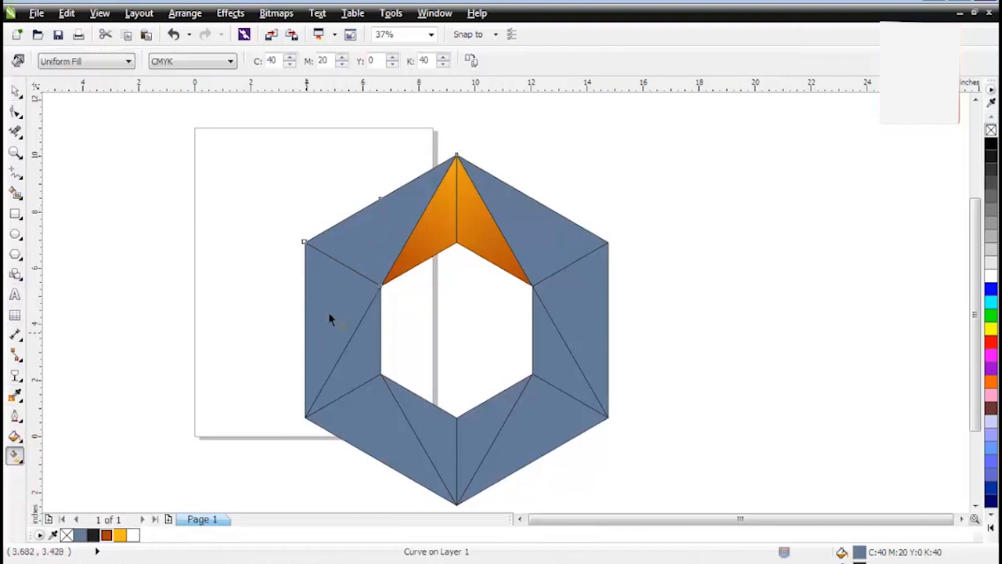
drag(453, 159, 330, 262)
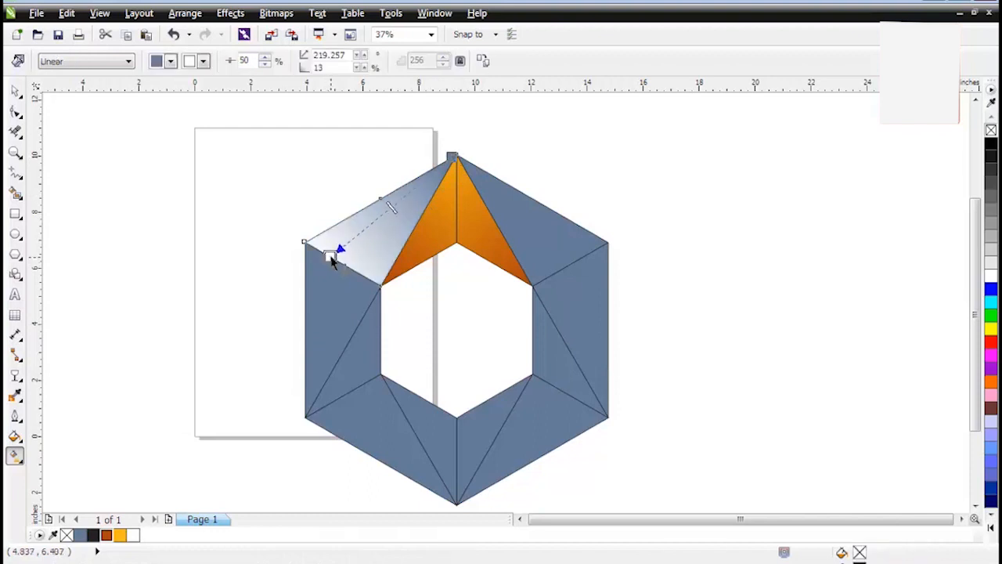
click(332, 259)
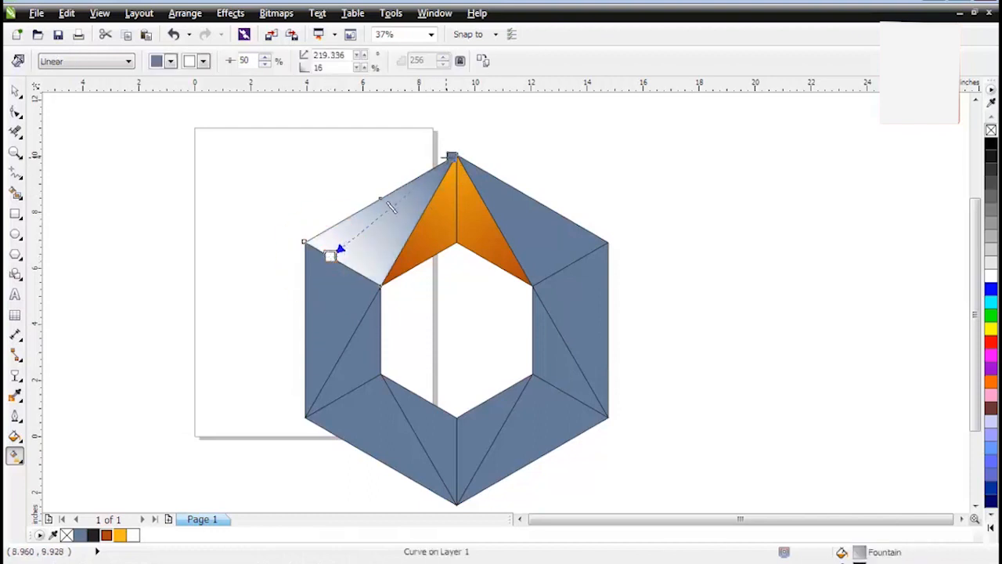
click(452, 157)
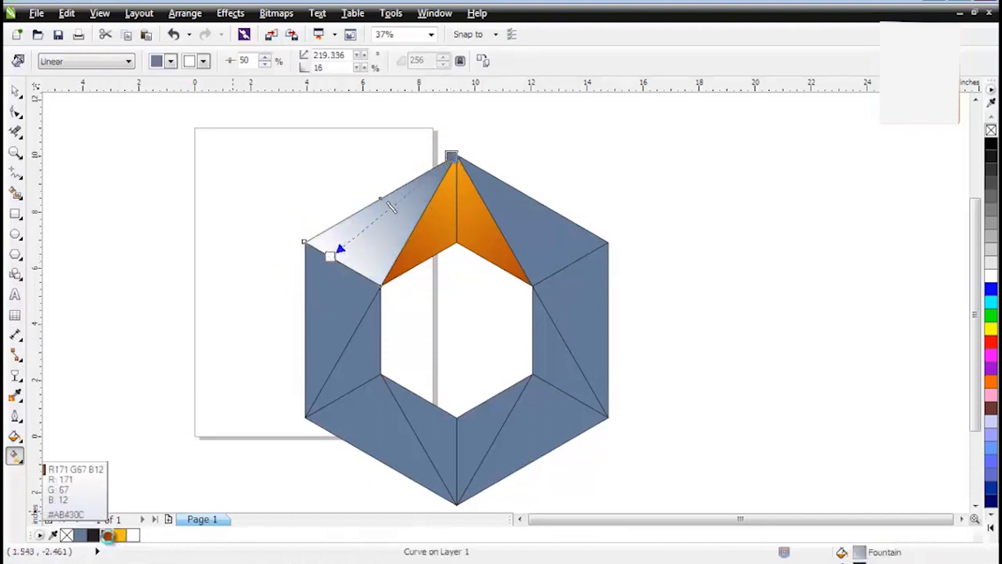
click(108, 537)
click(332, 252)
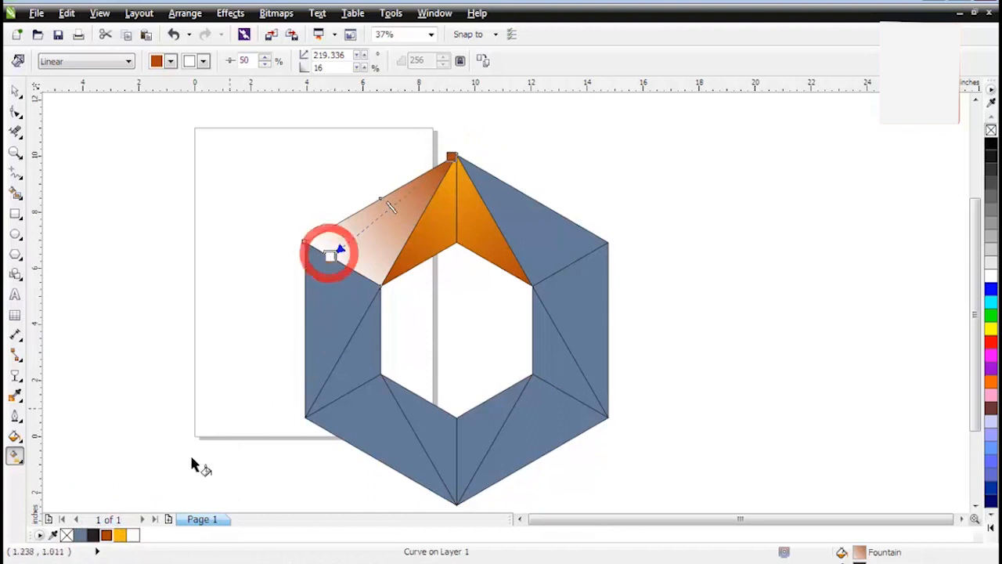
click(120, 535)
drag(452, 156, 480, 134)
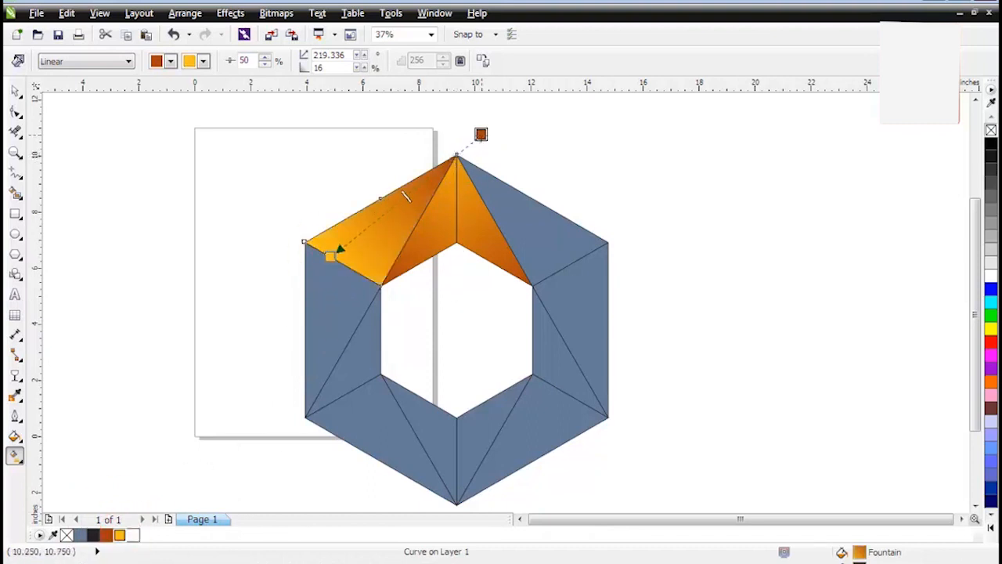
- Fill the upper right outer facet with a linear gradient from burnt orange at the top vertex to golden yellow at its lower edge
click(488, 179)
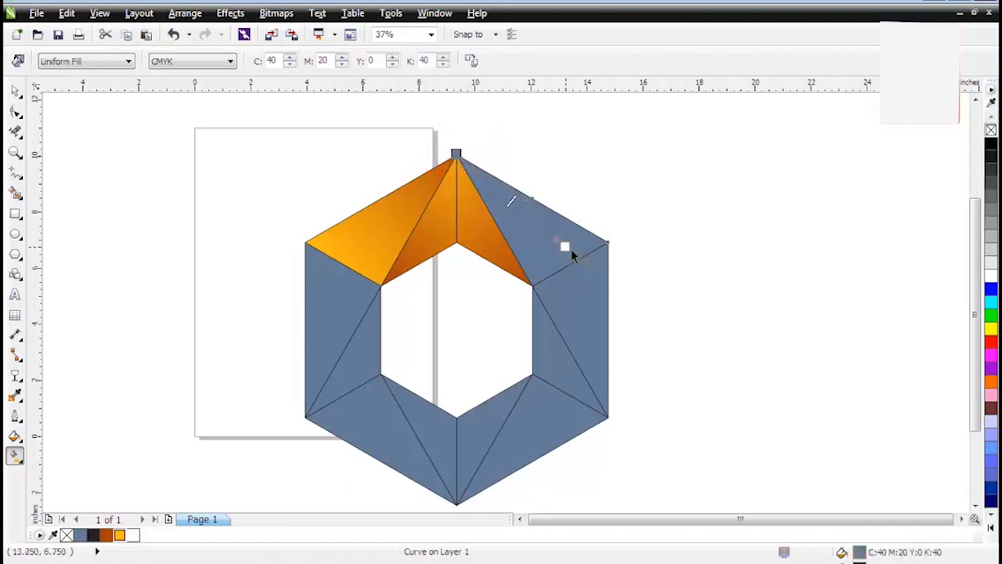
drag(576, 261, 568, 253)
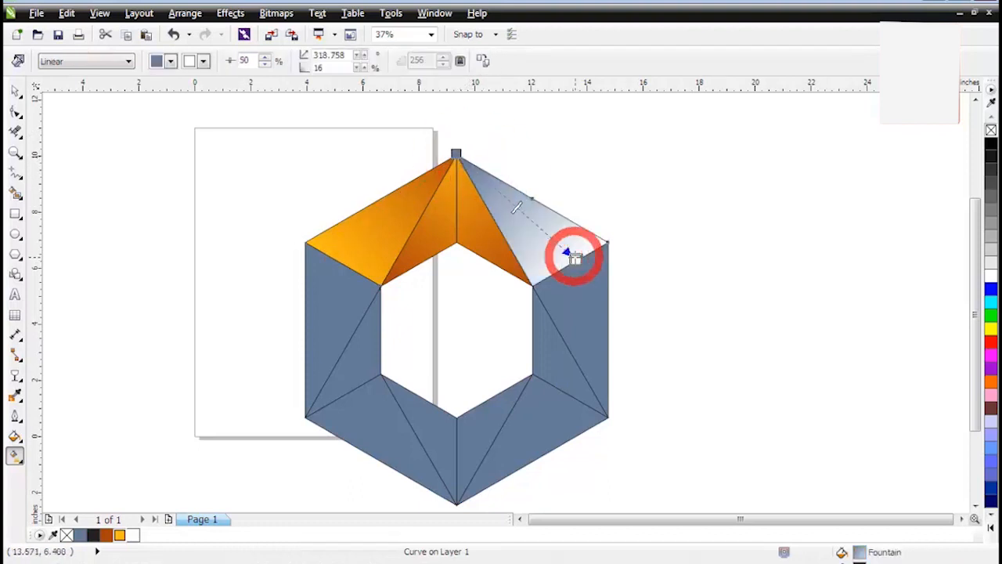
click(120, 538)
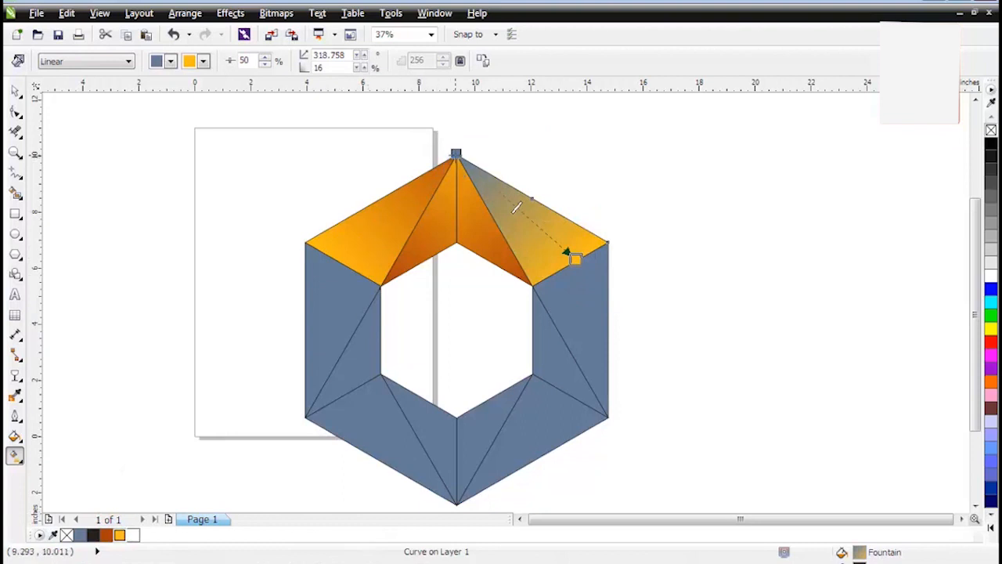
click(106, 534)
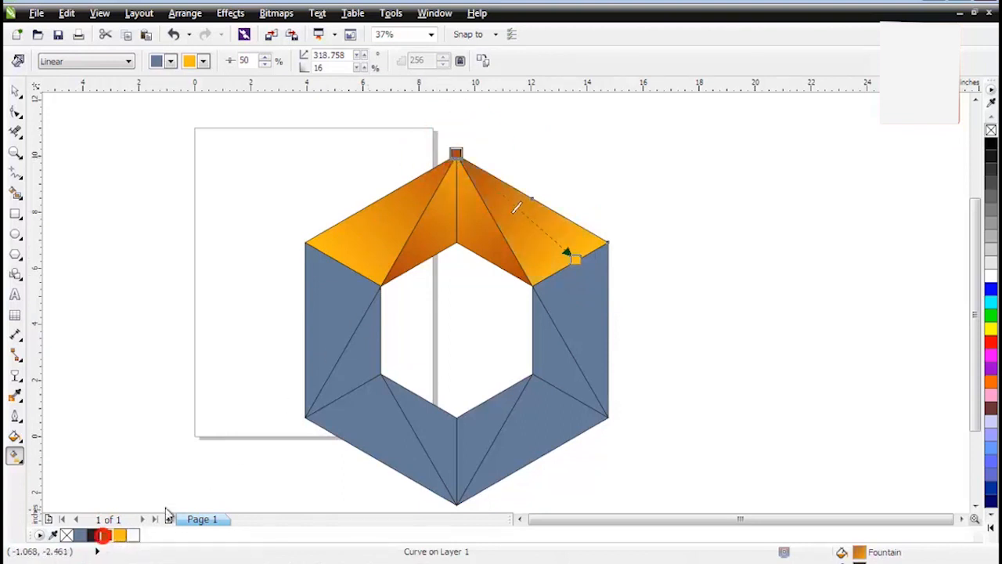
- Move the burnt orange start of the upper right outer facet's gradient up and left beyond the top vertex, and deselect the facet
drag(453, 149, 439, 134)
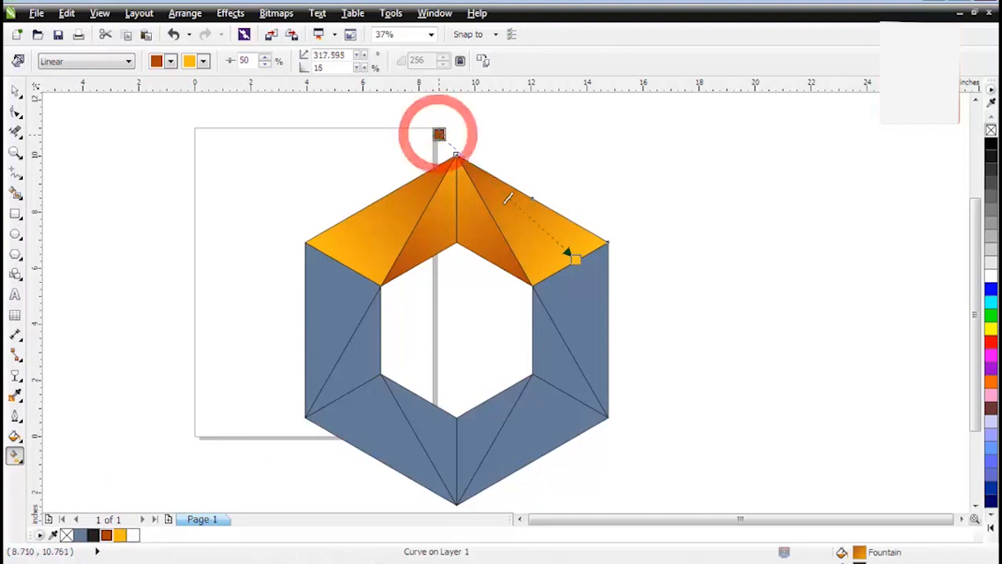
click(18, 91)
click(97, 165)
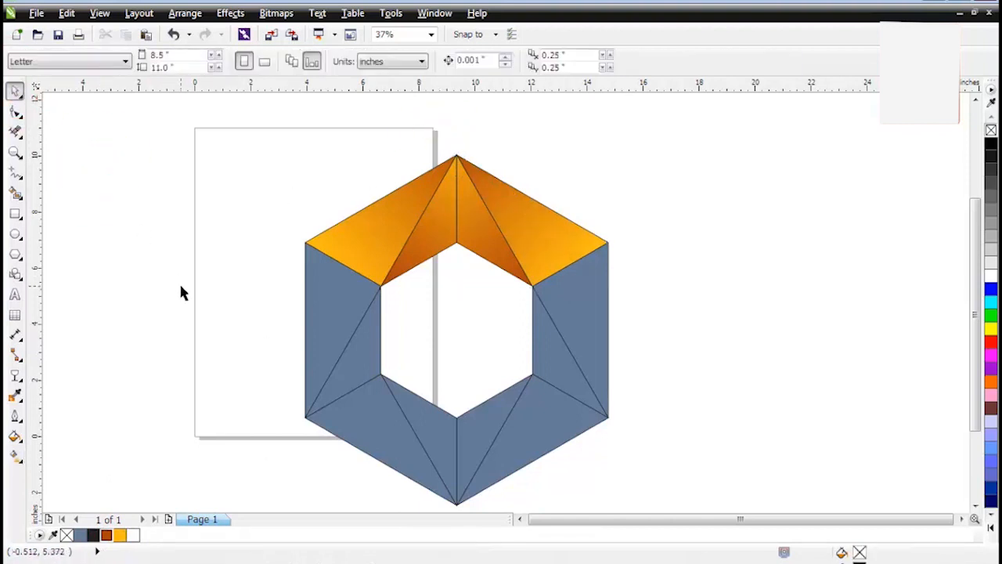
- Fill the left outer facet with a linear gradient from burnt orange above its top edge to golden yellow near its lower tip, midpoint 33%
click(336, 324)
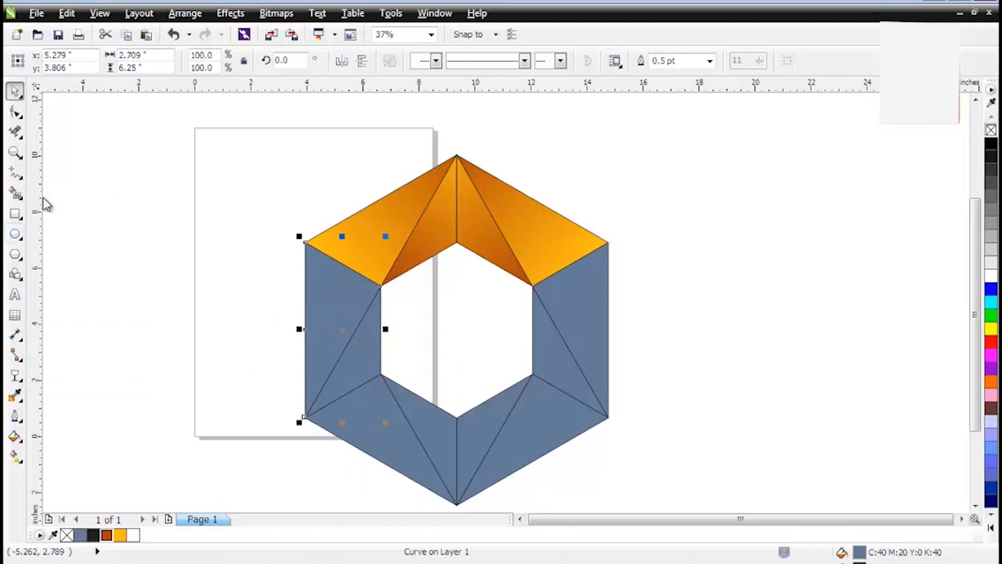
click(16, 455)
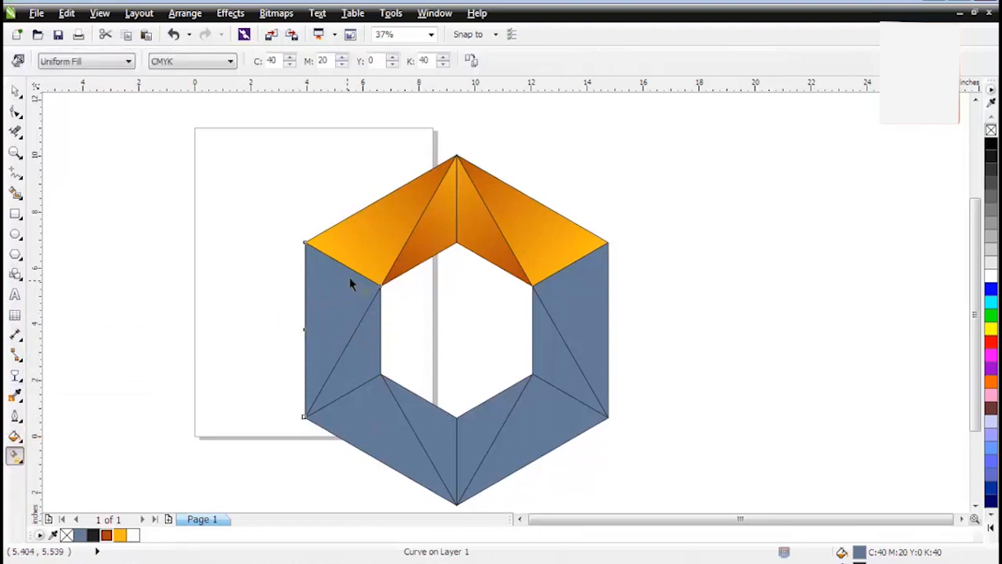
drag(342, 266, 306, 414)
click(342, 261)
click(107, 534)
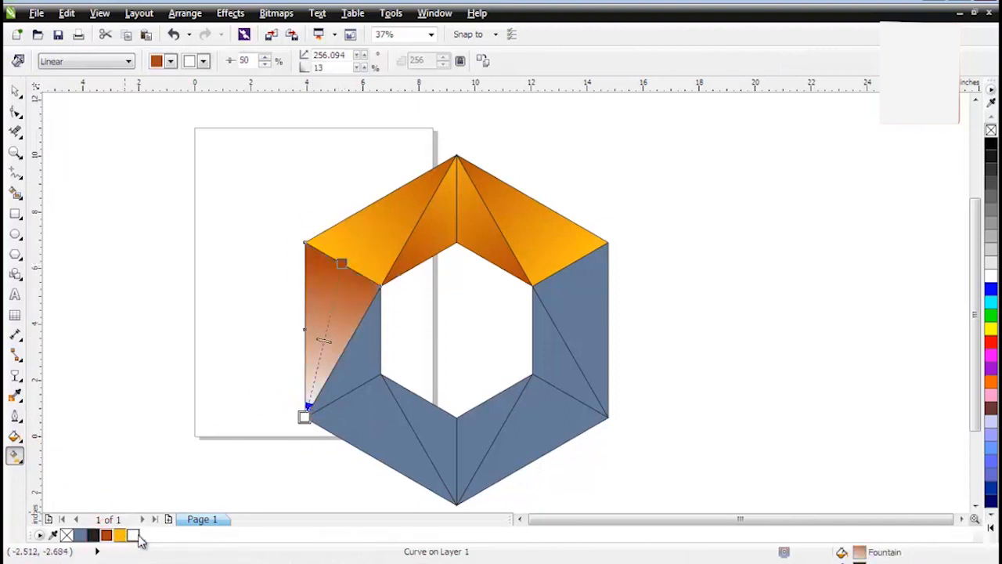
click(119, 535)
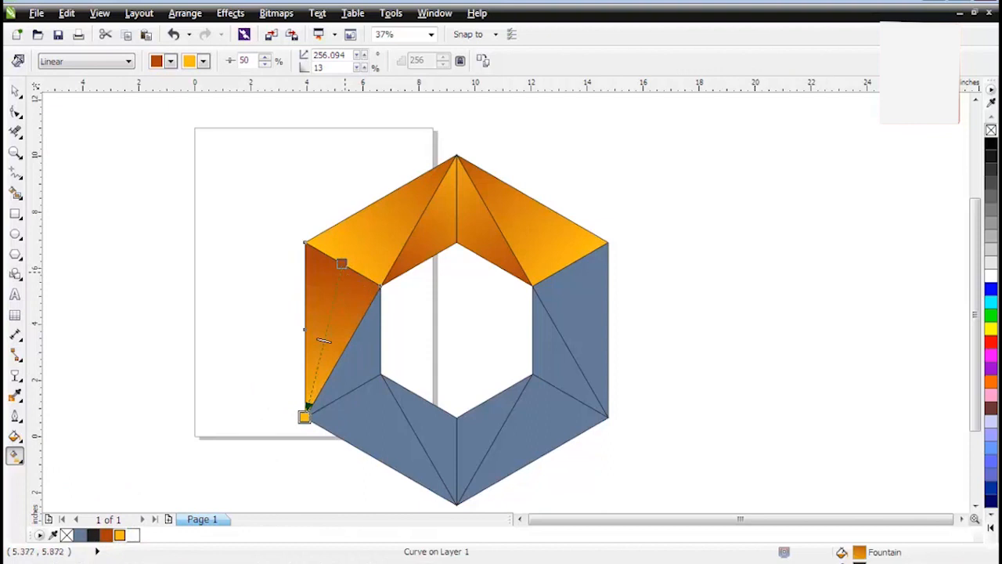
drag(342, 261, 371, 224)
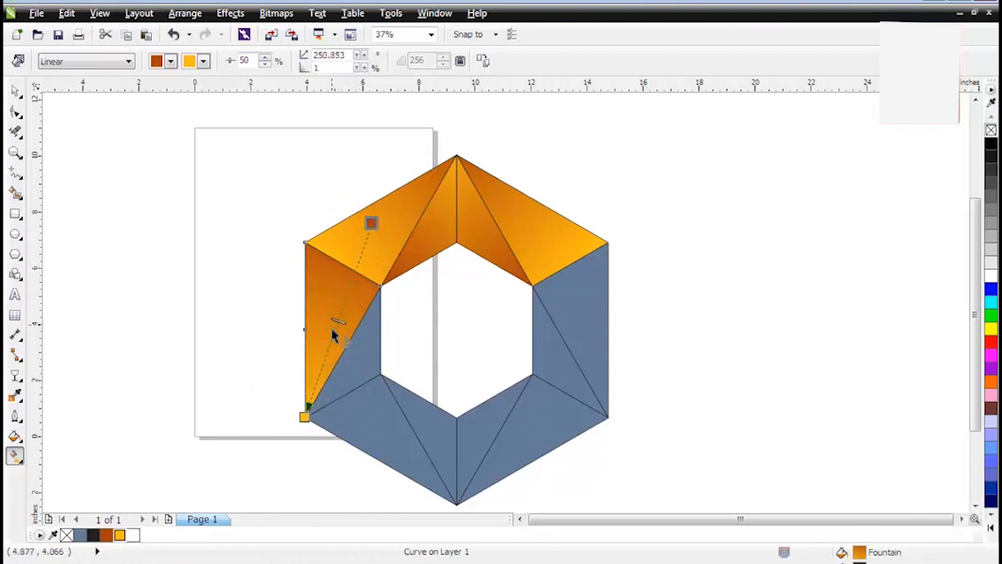
drag(347, 299, 350, 290)
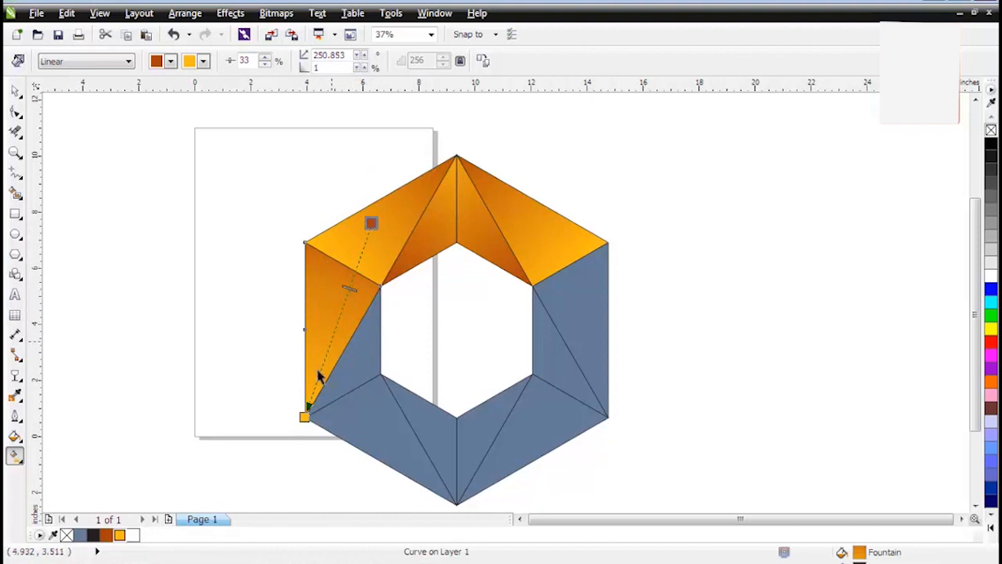
drag(305, 416, 313, 389)
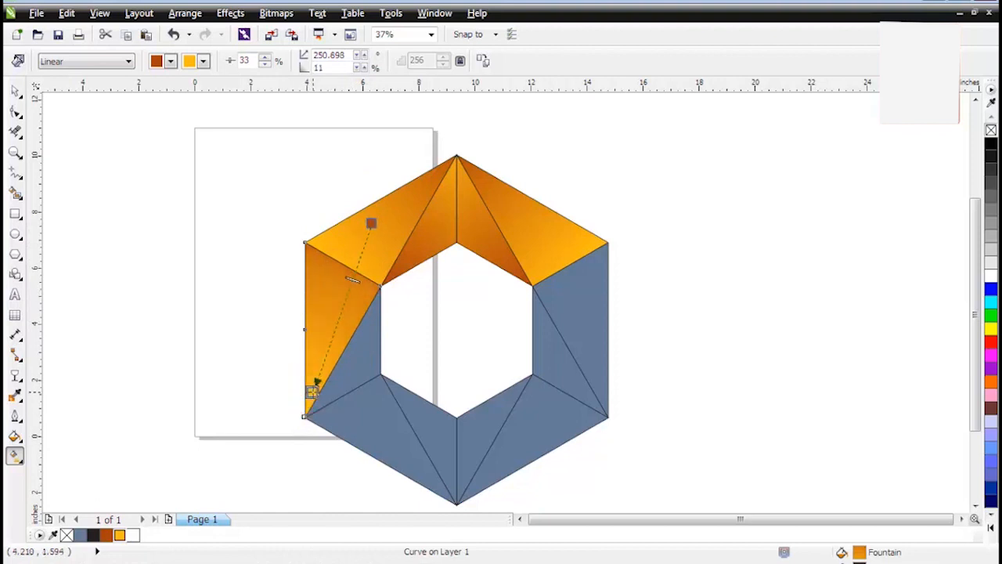
- Fill the right outer facet with a linear gradient from burnt orange above its top edge to golden yellow near its lower tip, midpoint 40%
click(576, 301)
drag(566, 269, 604, 401)
click(565, 264)
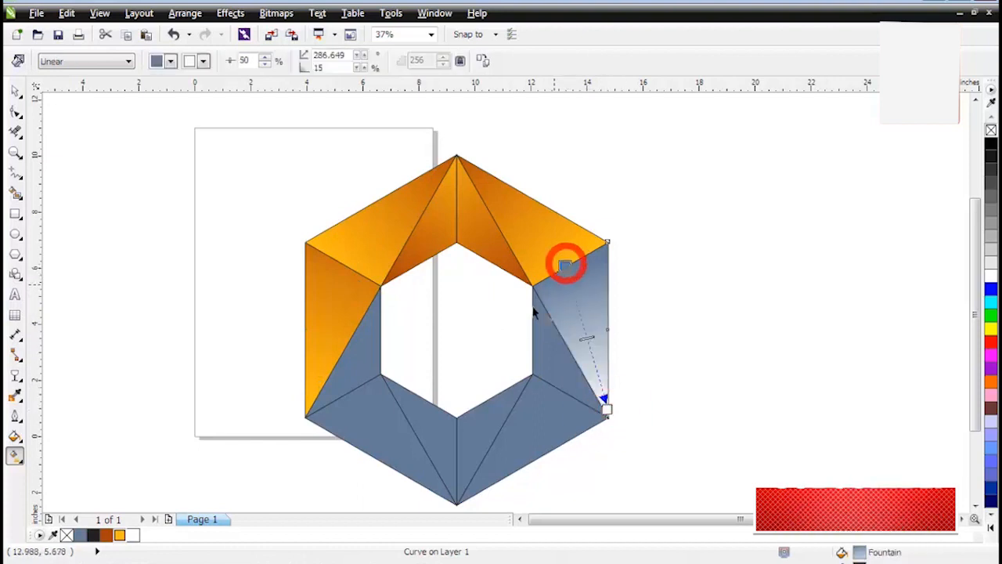
click(106, 535)
drag(119, 534, 599, 419)
drag(565, 267, 532, 198)
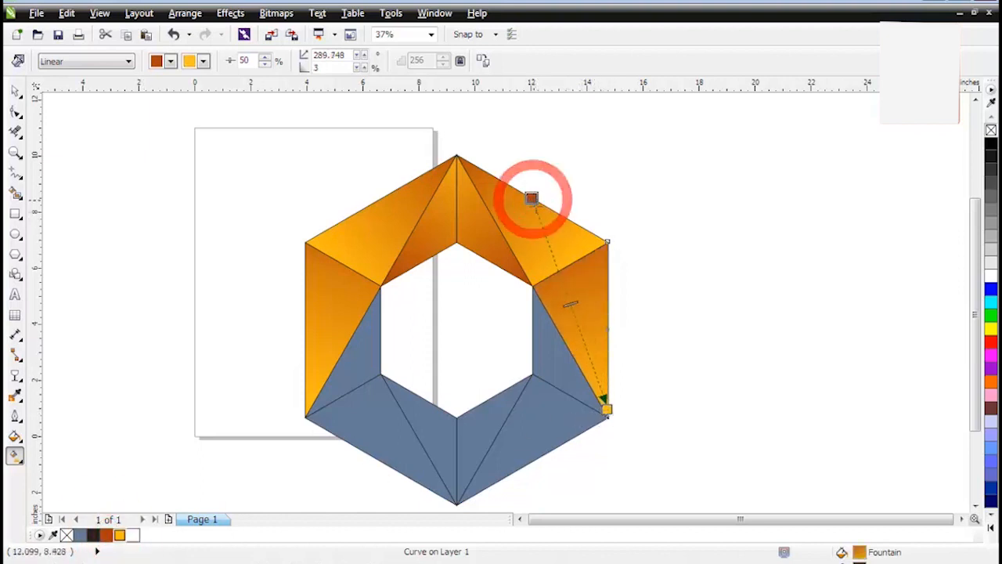
drag(564, 288, 562, 283)
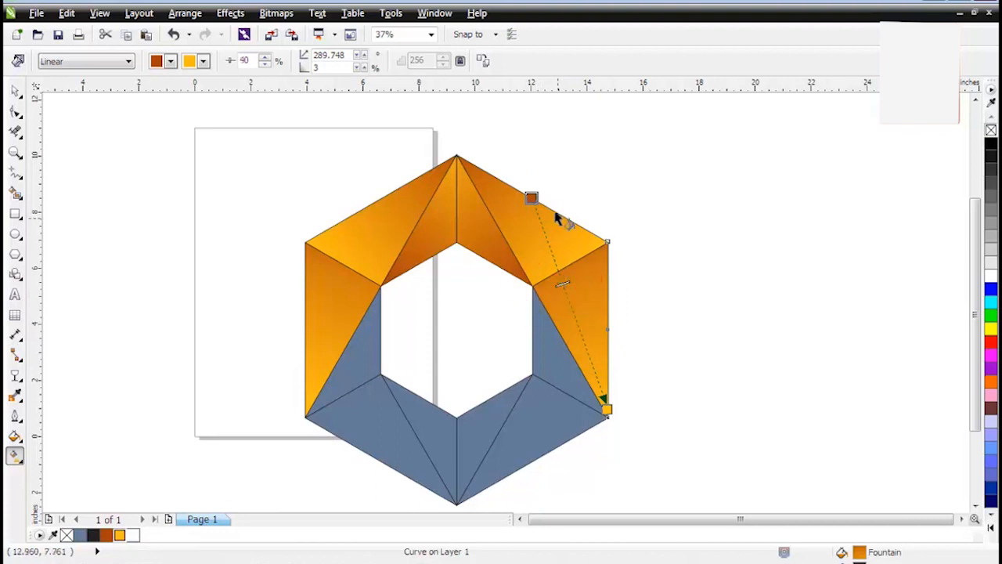
drag(608, 406, 600, 377)
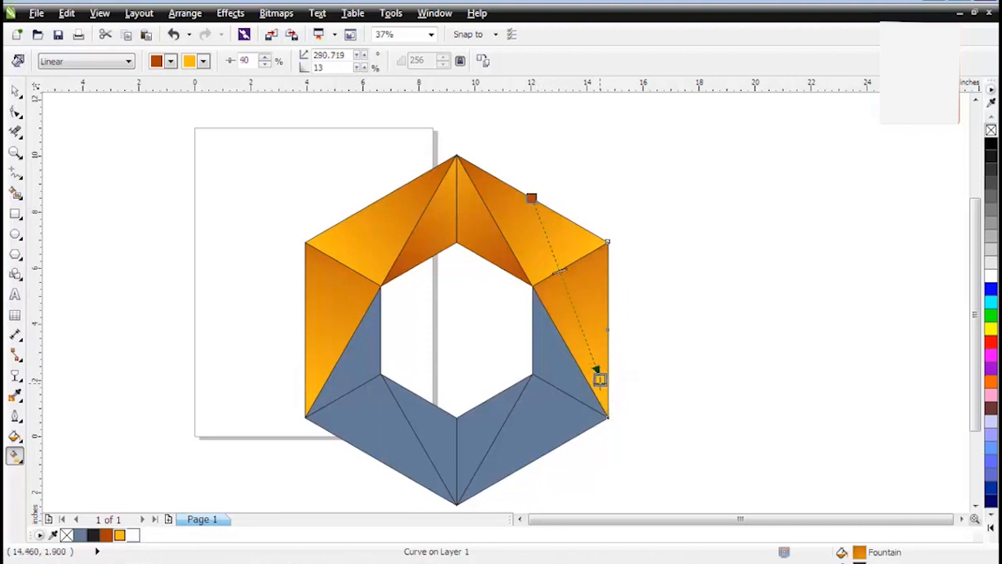
click(17, 92)
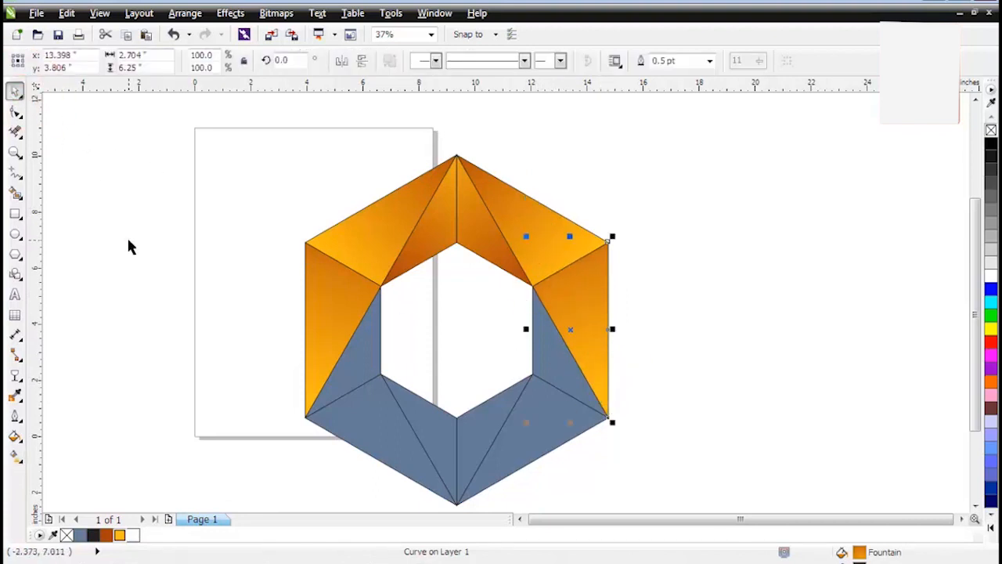
click(130, 246)
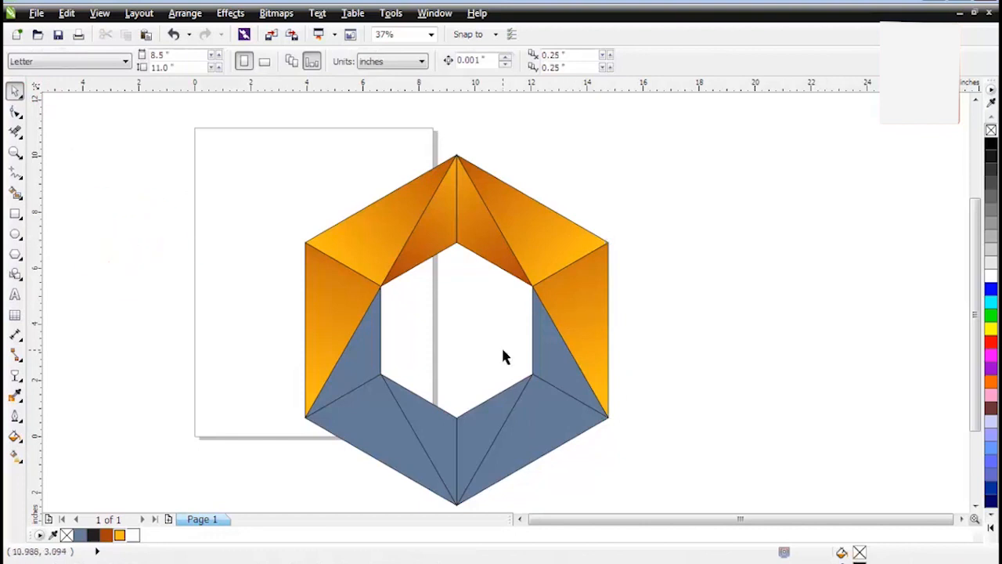
- Fill the right inner facet with a linear gradient from golden yellow inside the central opening to burnt orange just above its outer tip
click(558, 363)
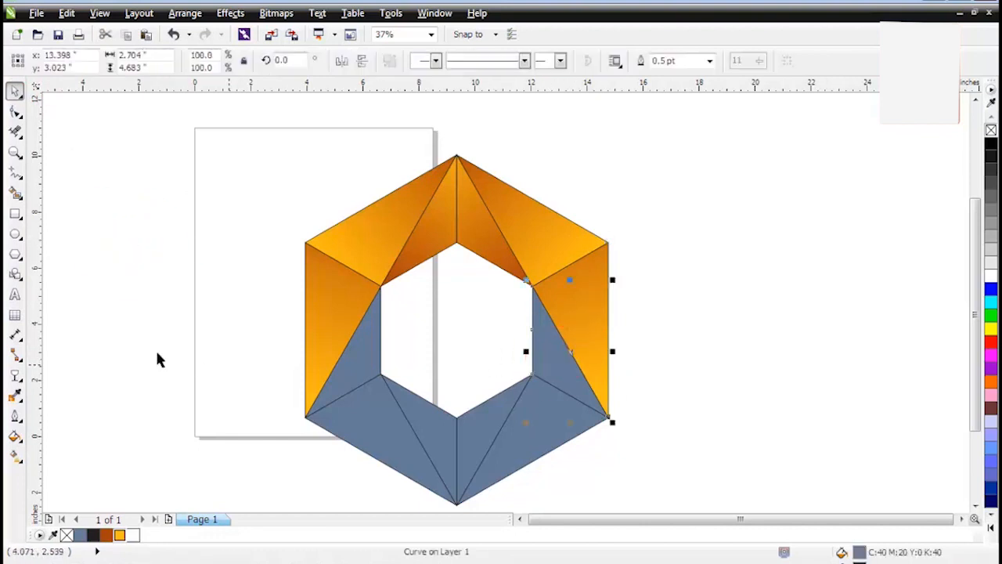
click(15, 456)
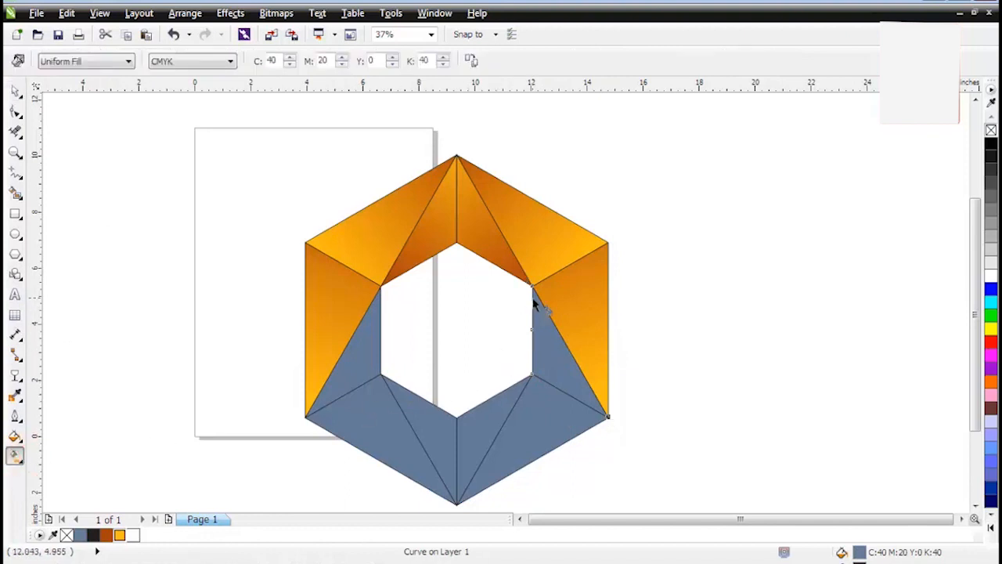
drag(583, 399, 593, 406)
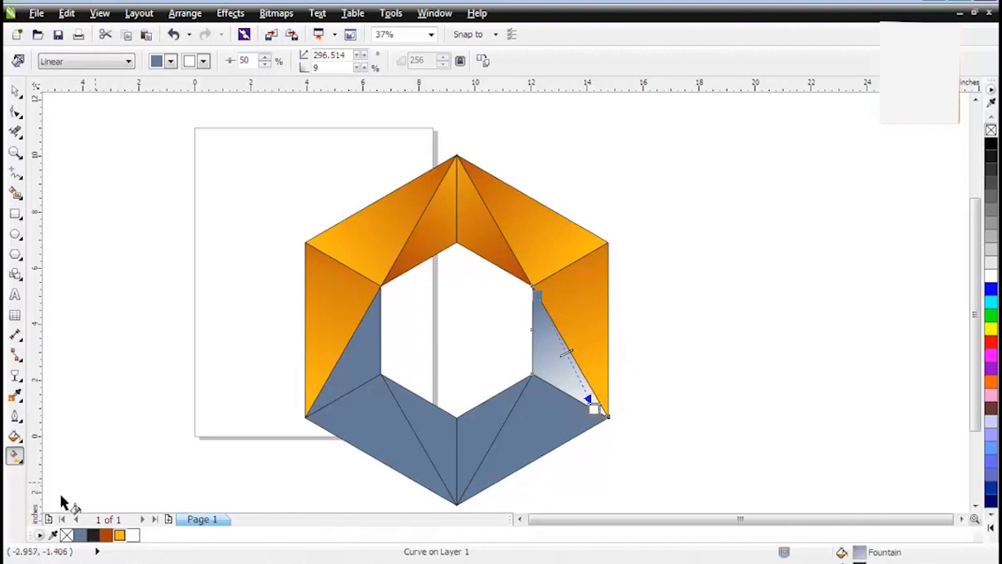
click(118, 537)
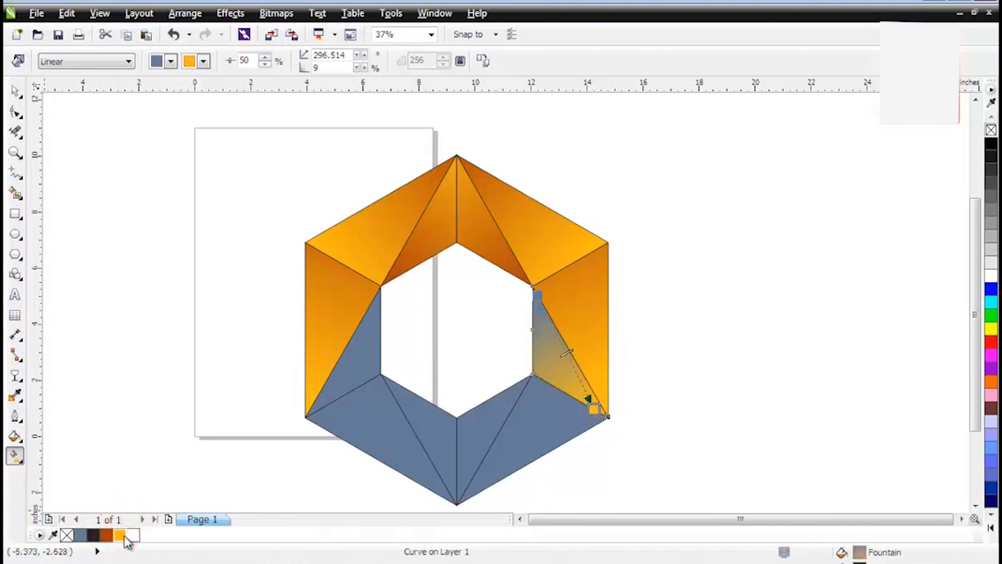
click(107, 538)
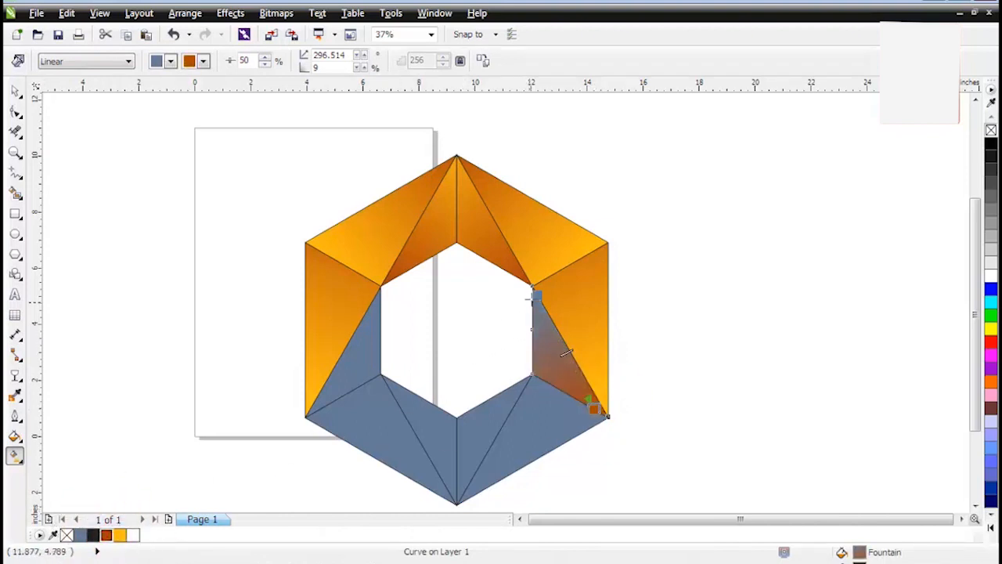
click(119, 537)
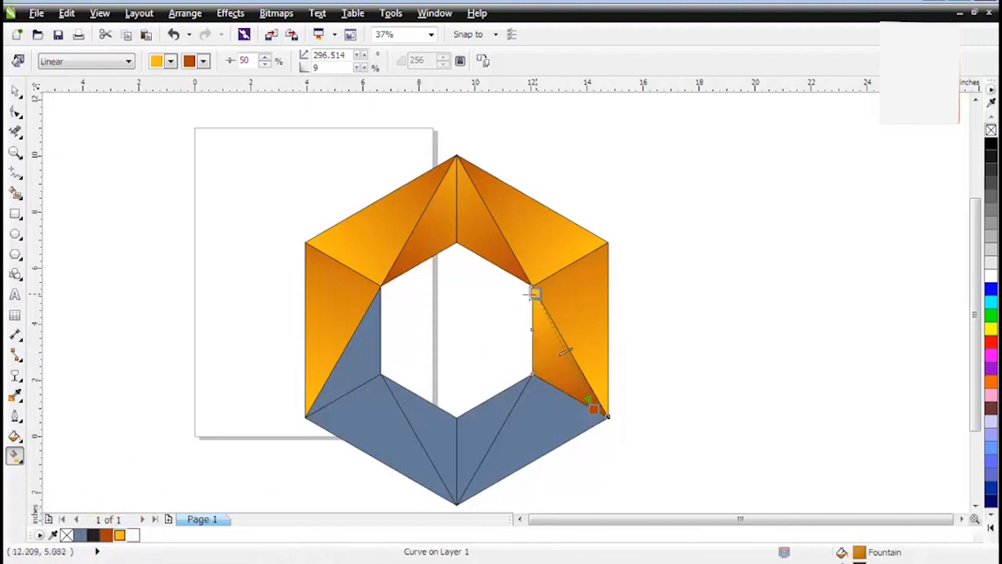
drag(517, 297, 507, 296)
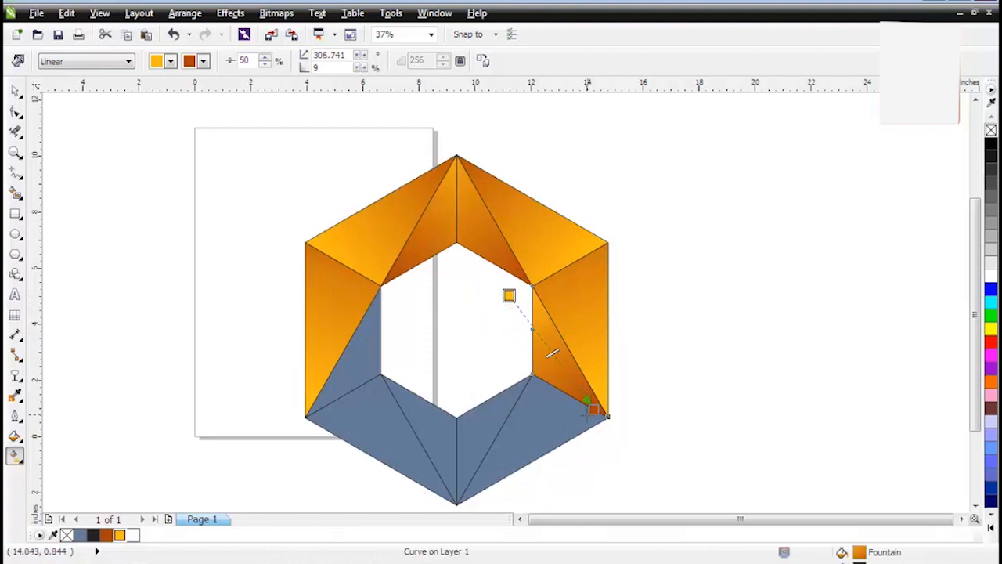
drag(600, 411, 599, 380)
drag(509, 296, 502, 316)
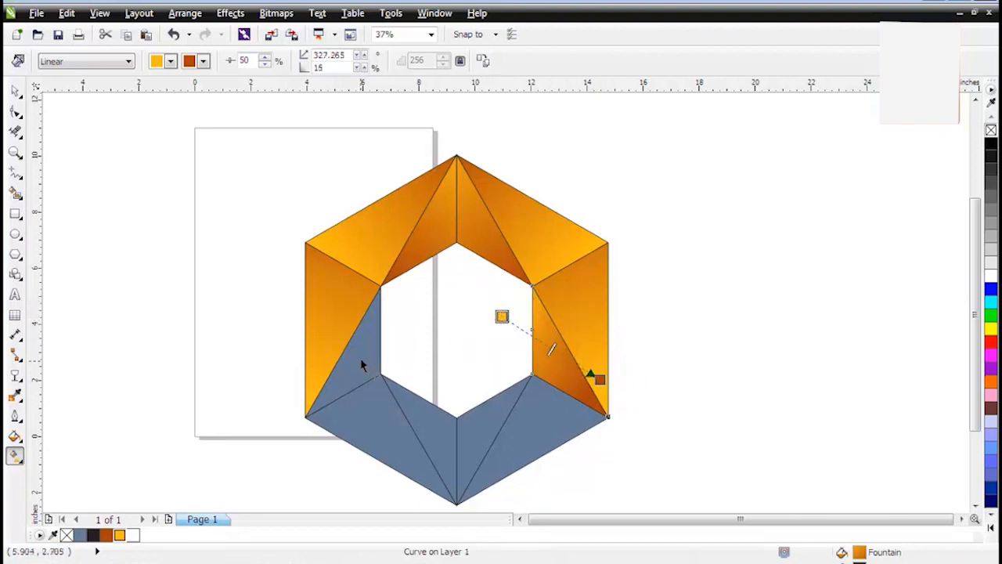
- Fill the left inner facet with a linear gradient from burnt orange just above its outer tip to golden yellow inside the central opening
click(340, 390)
drag(305, 416, 410, 328)
click(409, 327)
click(120, 535)
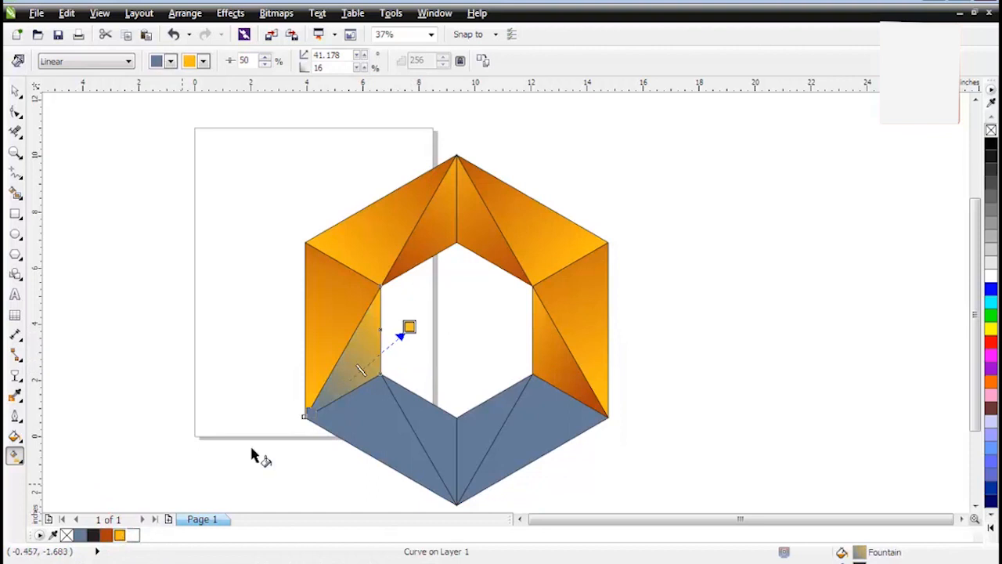
click(306, 414)
click(106, 535)
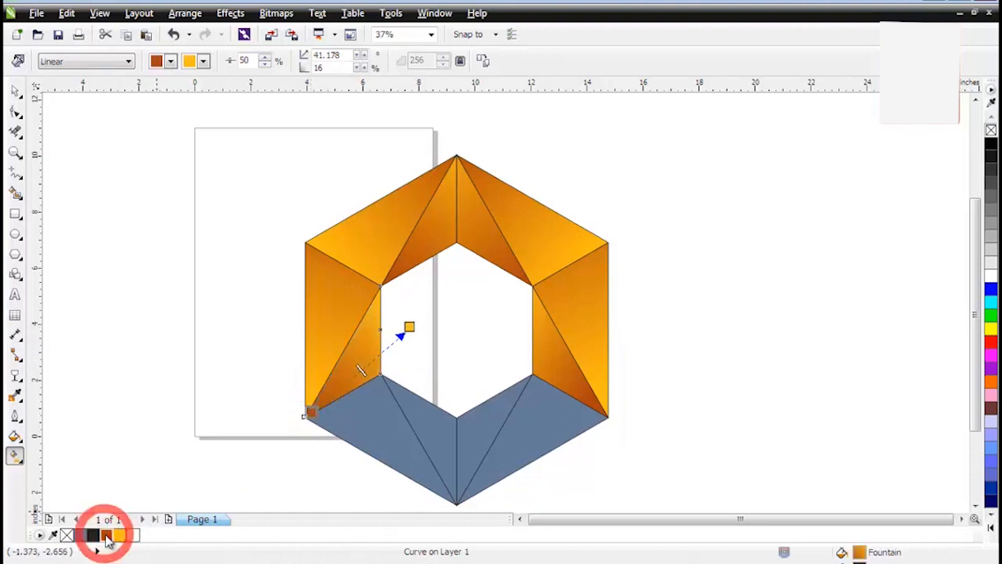
drag(311, 413, 304, 378)
drag(411, 324, 402, 332)
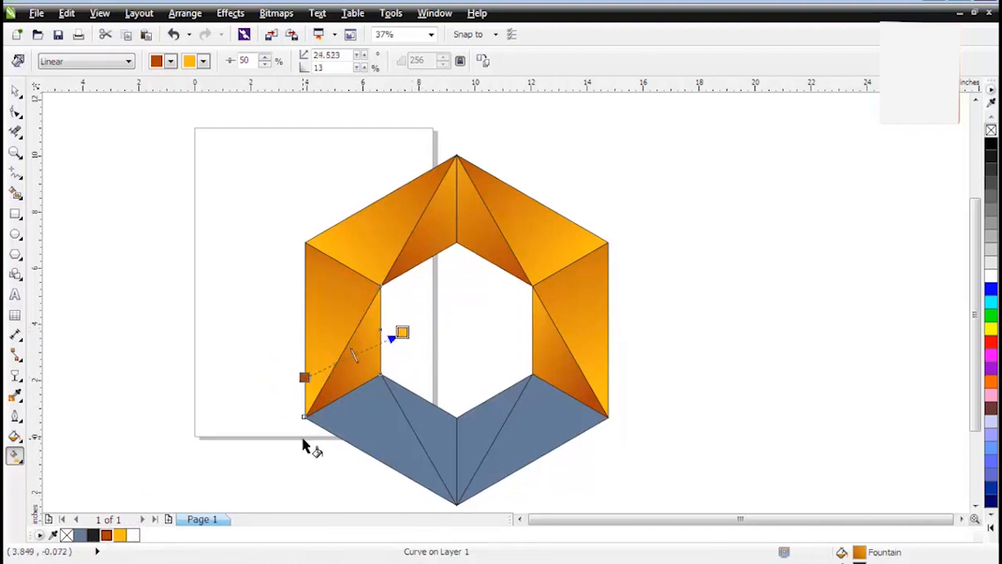
- Fill the lower left outer facet with a linear gradient from golden yellow at its upper edge to burnt orange at the bottom vertex, midpoint 59%
click(358, 409)
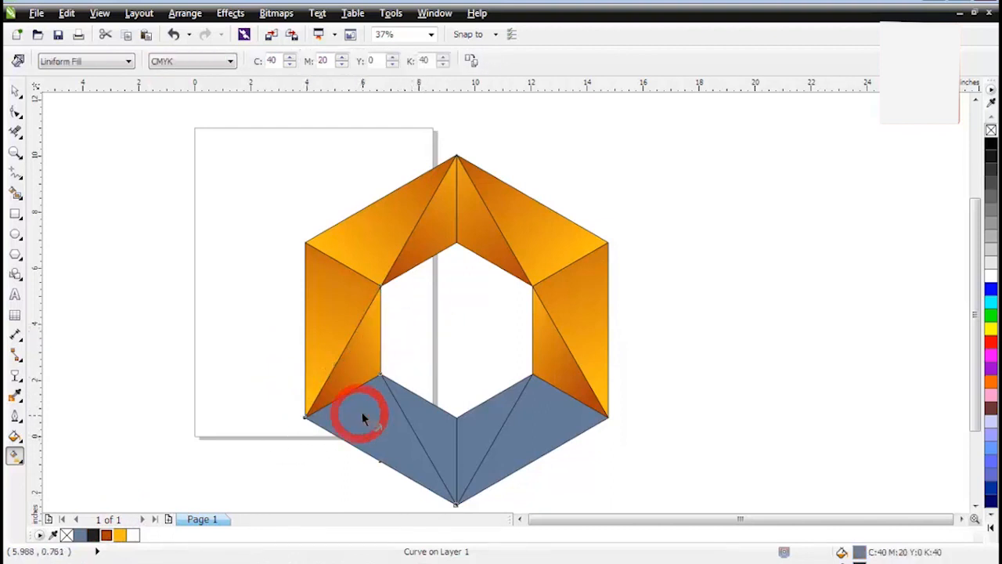
drag(454, 502, 354, 423)
click(350, 401)
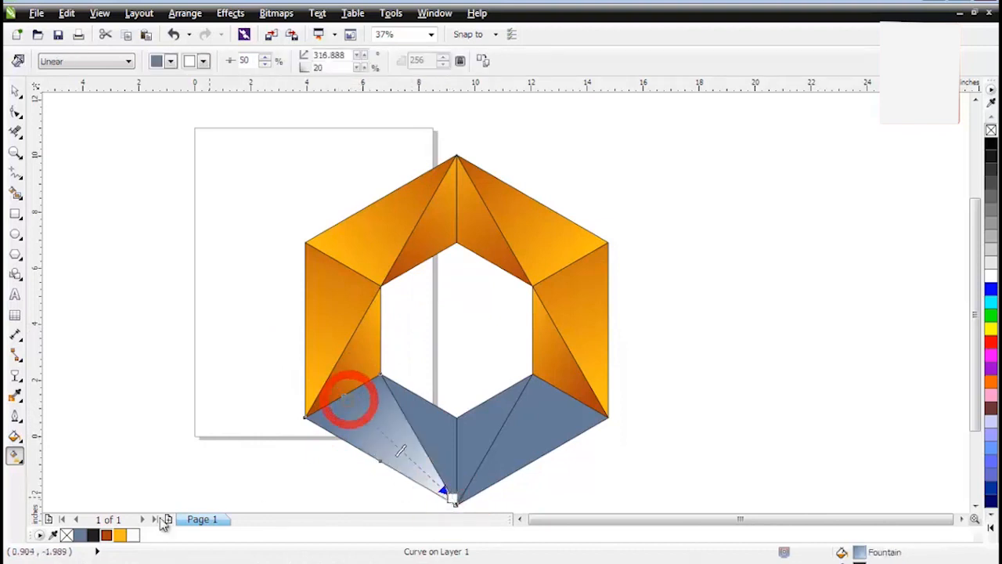
click(119, 535)
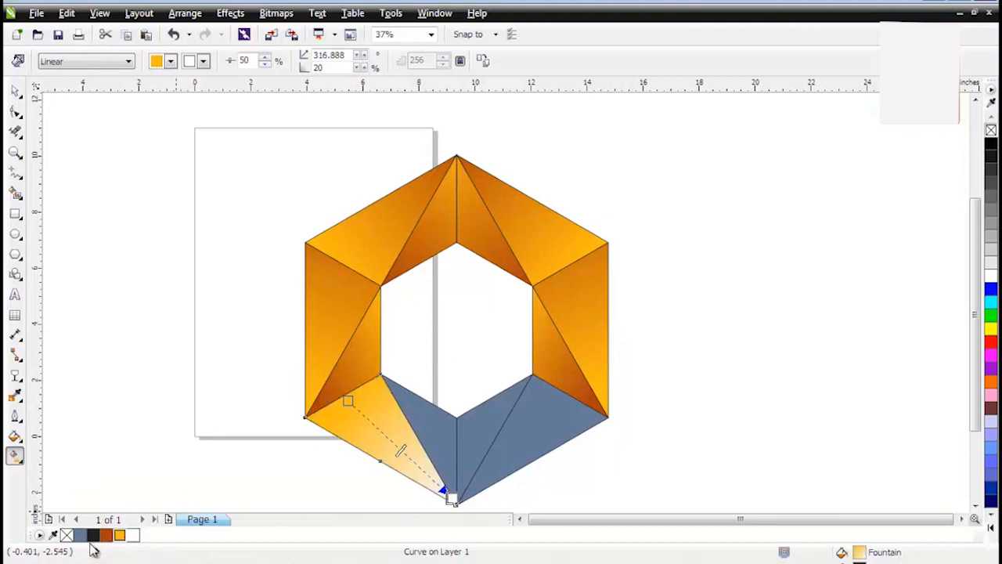
click(106, 536)
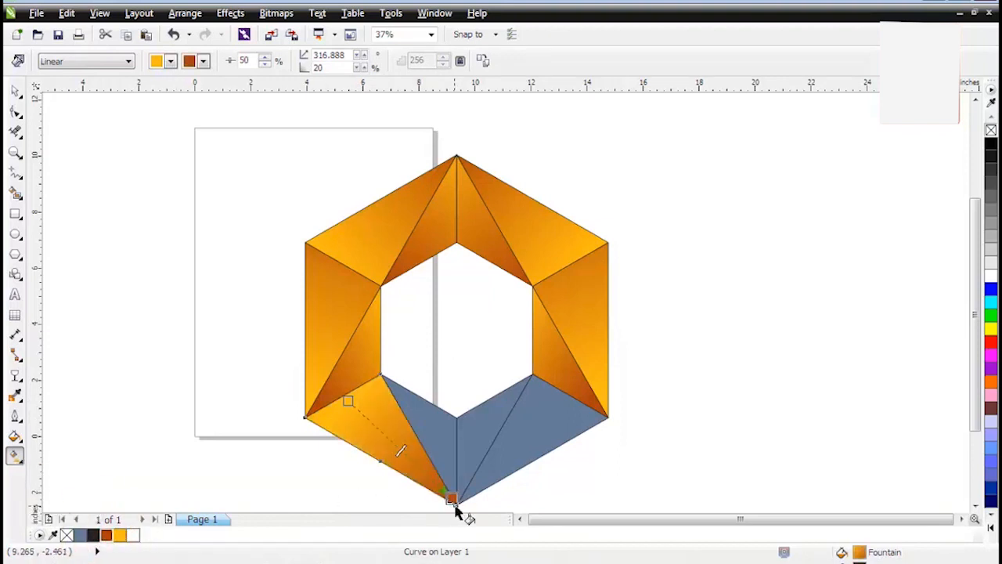
mouse_move(452, 499)
mouse_down()
mouse_move(476, 524)
mouse_move(455, 503)
mouse_up()
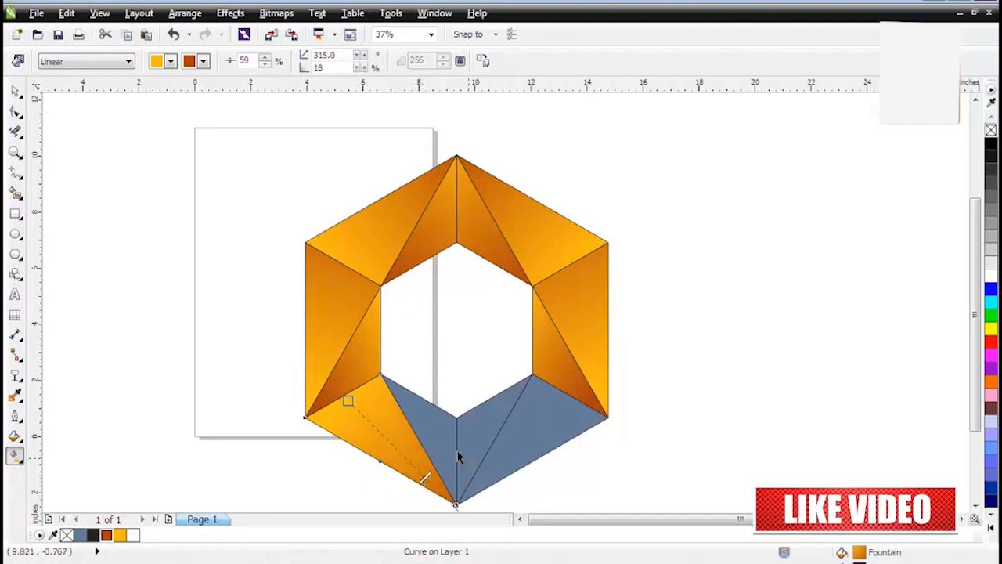
- Give the narrow facet left of the bottom vertical line a linear gradient from burnt orange at its inner corner to golden yellow beyond its slanted edge
click(437, 434)
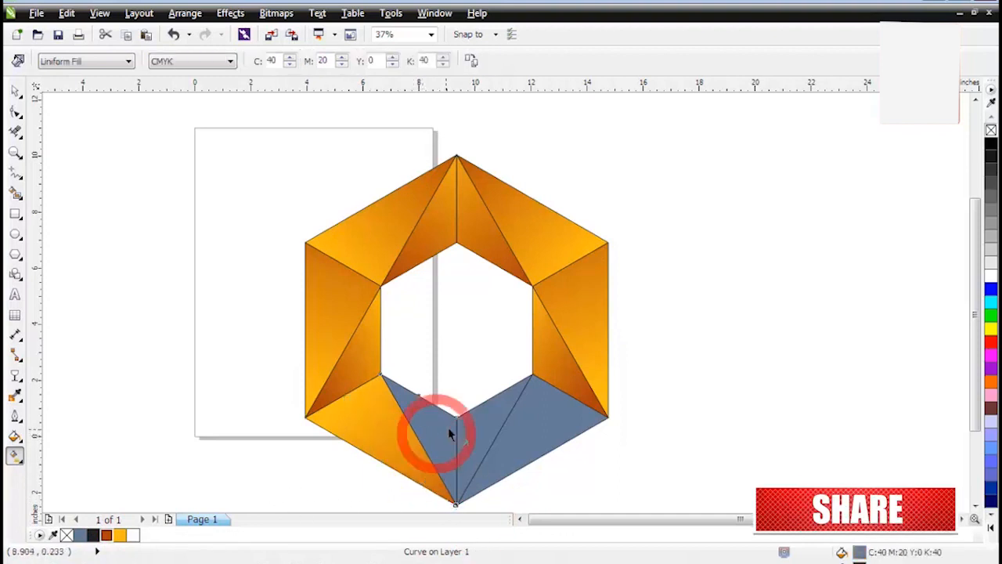
drag(417, 440, 455, 415)
click(106, 534)
click(418, 439)
click(119, 534)
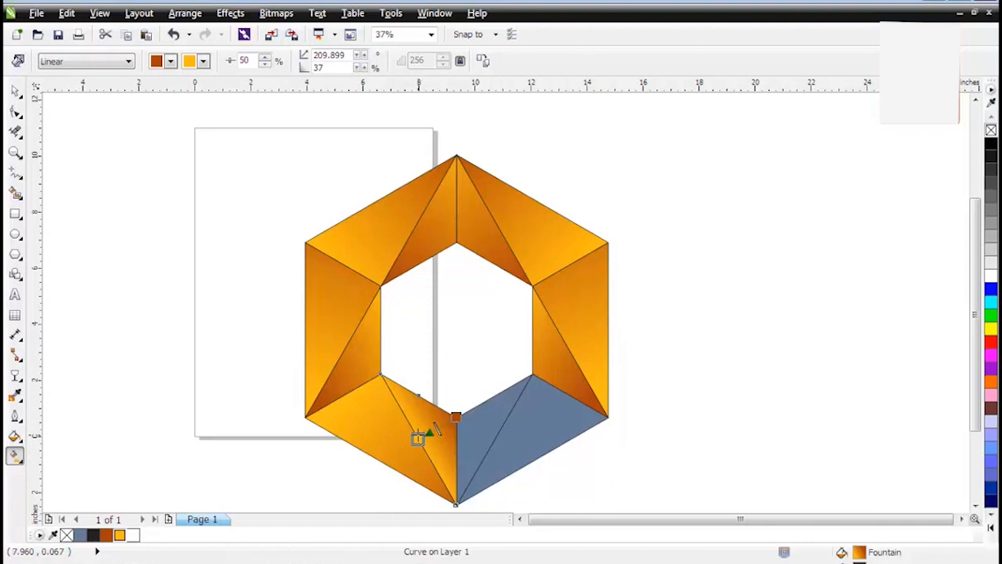
mouse_move(419, 437)
mouse_down()
mouse_move(392, 441)
mouse_move(403, 435)
mouse_up()
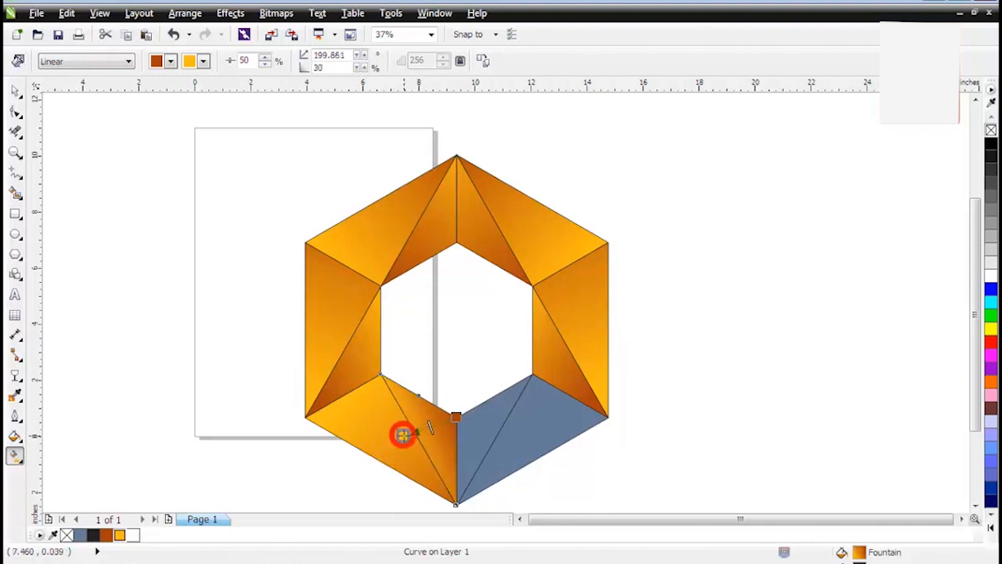
- Give the narrow facet right of the bottom vertical line a linear gradient from golden yellow beyond that line to burnt orange at its slanted edge
click(476, 414)
drag(497, 435, 497, 438)
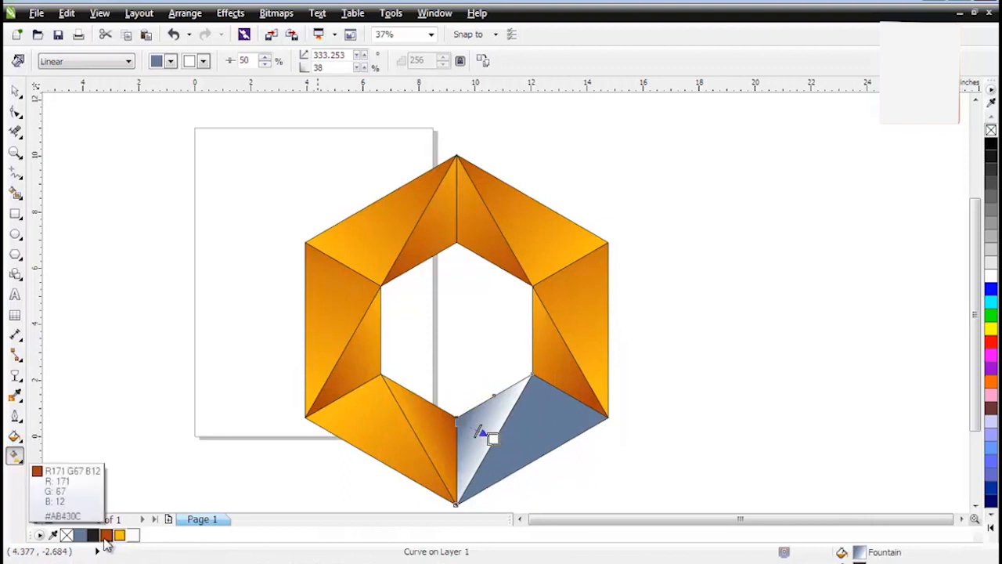
drag(104, 536, 492, 438)
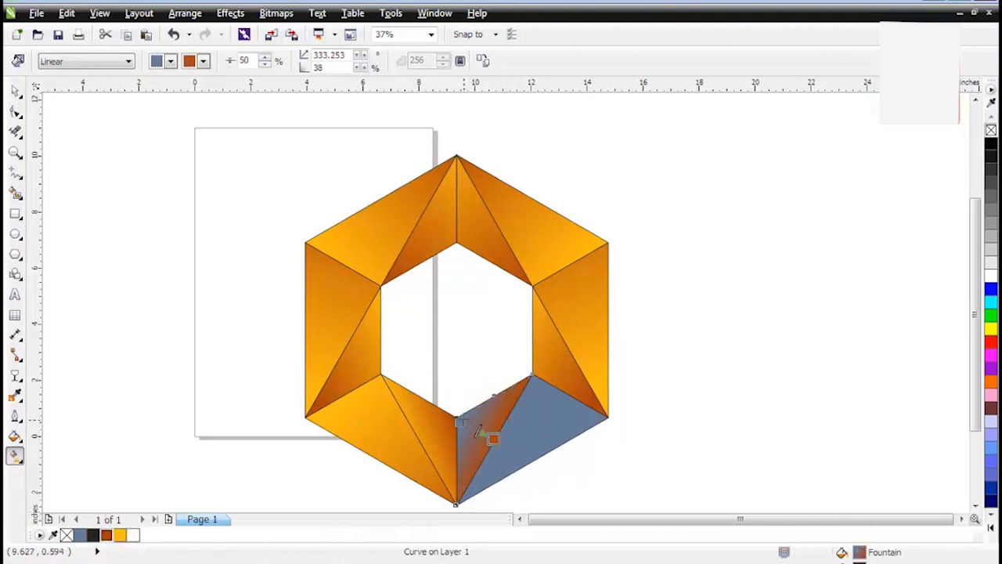
click(119, 535)
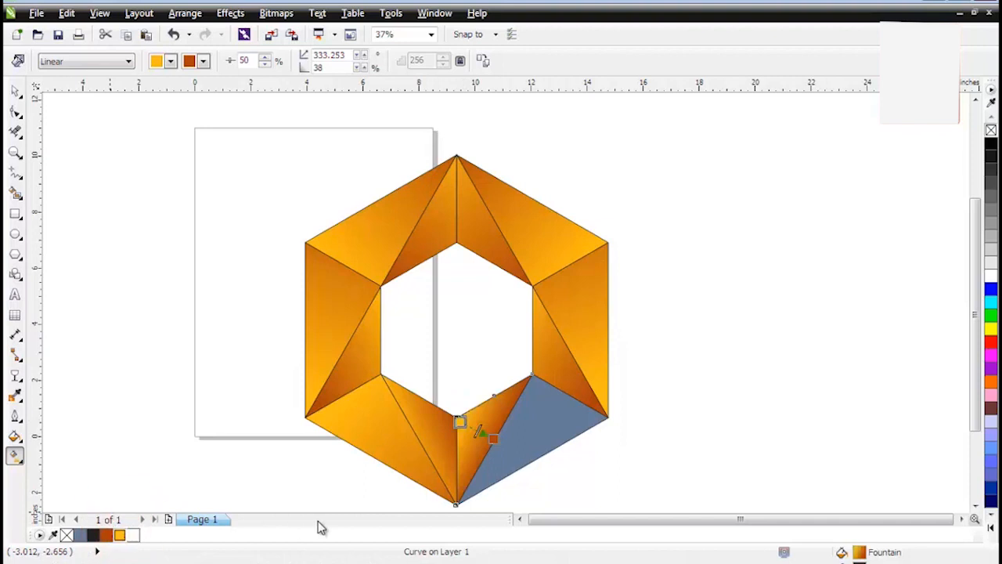
drag(461, 422, 440, 421)
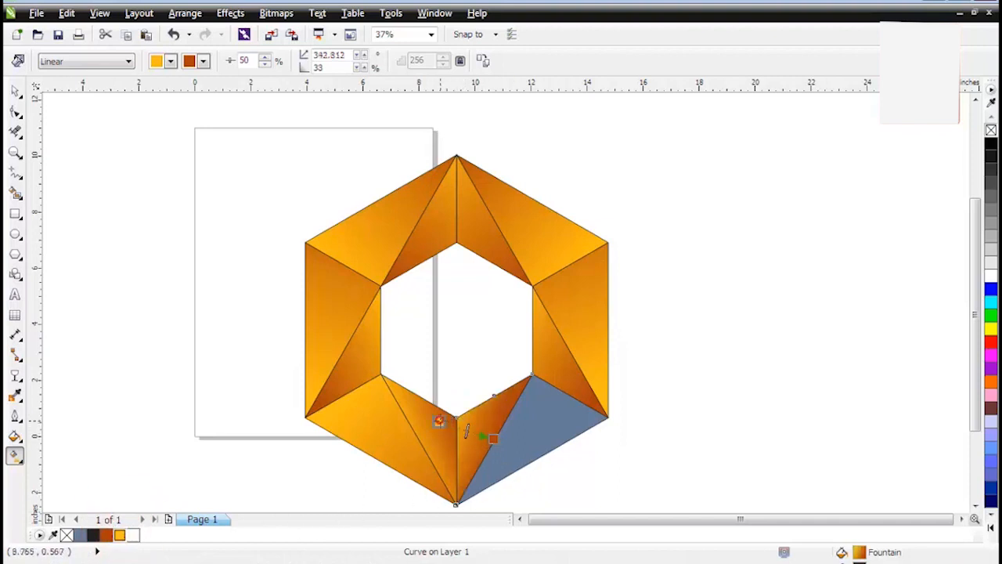
- Fill the lower right outer facet with a linear gradient from burnt orange just beyond its outer vertex to golden yellow mid-facet, midpoint 35%
click(539, 420)
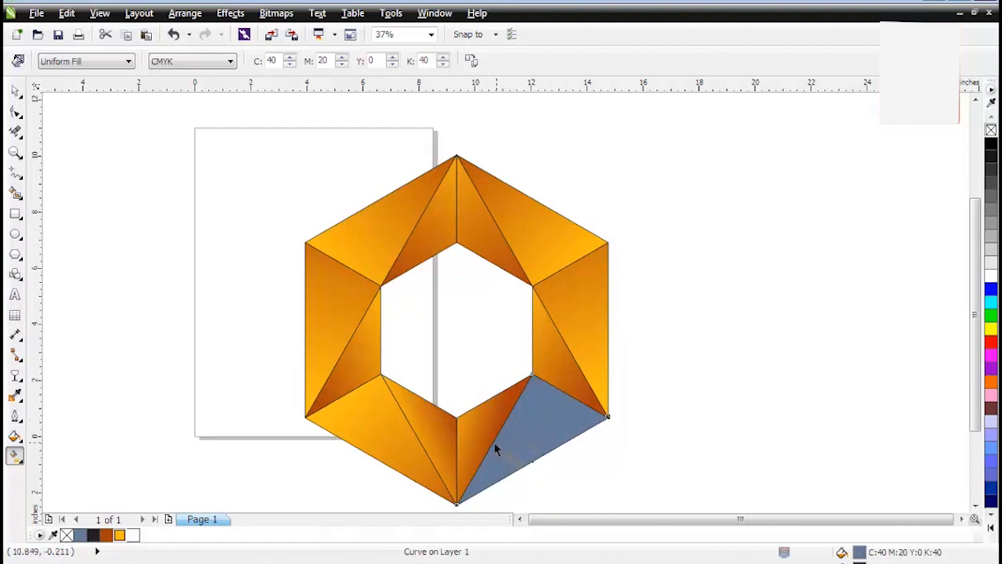
drag(601, 414, 502, 436)
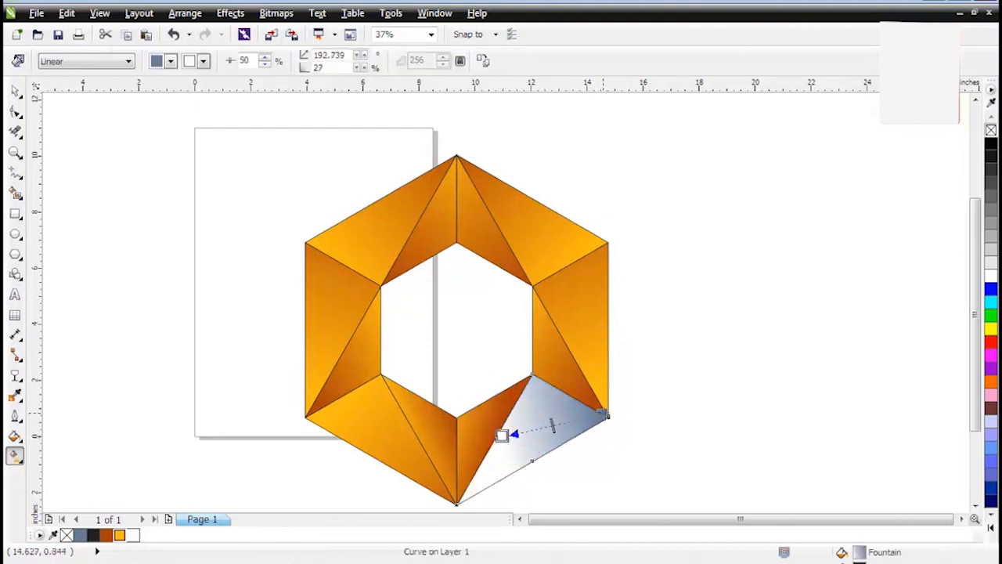
click(107, 535)
click(119, 535)
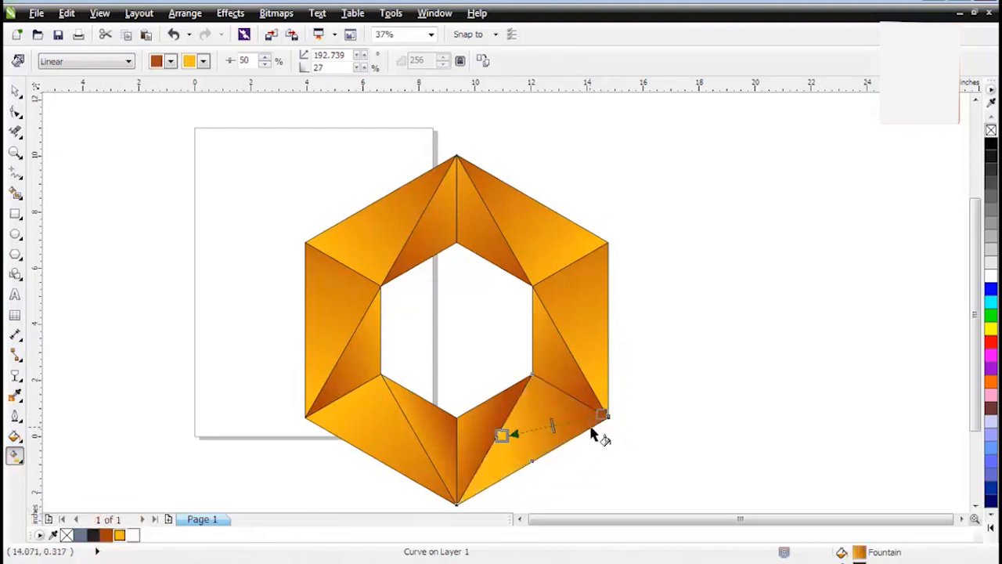
mouse_move(602, 414)
mouse_down()
mouse_move(621, 414)
mouse_move(582, 422)
mouse_up()
drag(504, 435, 536, 422)
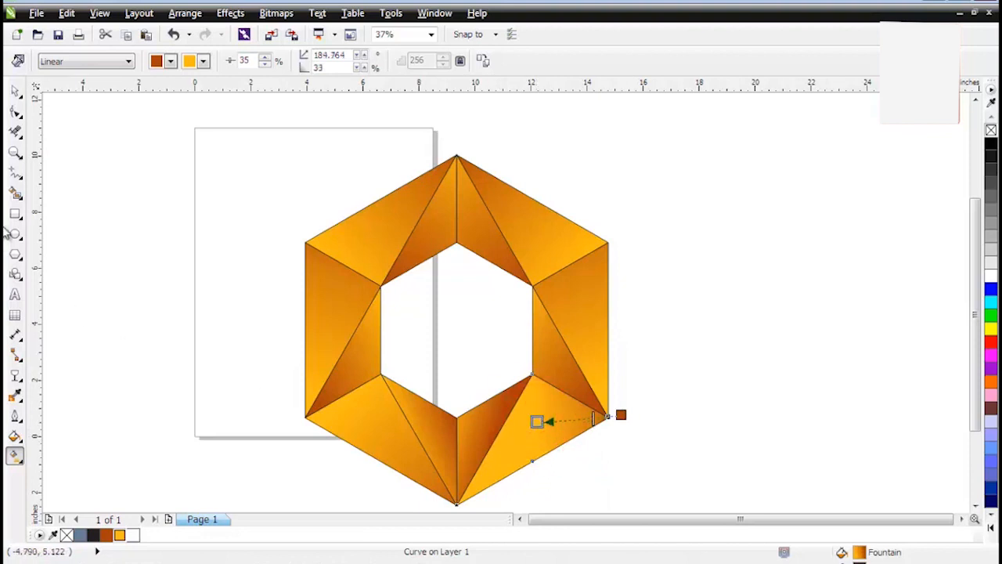
- Remove the outlines from all twelve facets of the hexagon
click(15, 91)
click(101, 174)
scroll(163, 285, down, 1)
drag(138, 188, 450, 432)
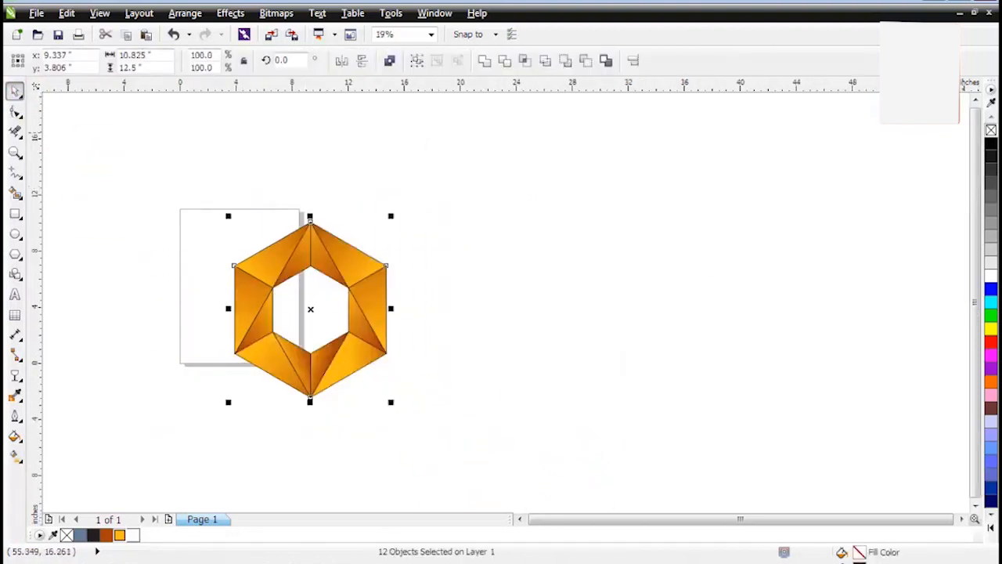
right_click(991, 131)
click(674, 289)
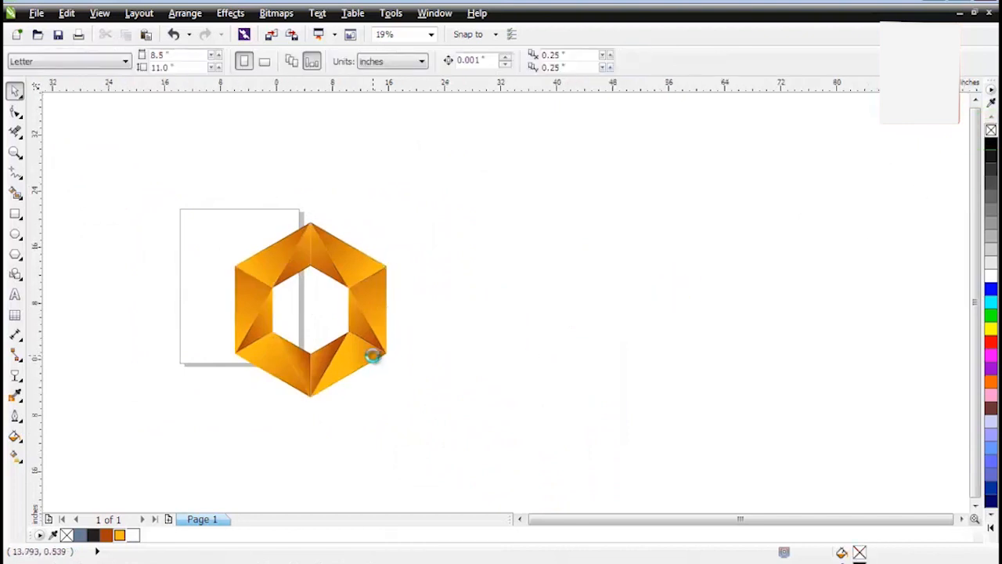
scroll(373, 352, down, 1)
scroll(344, 361, up, 1)
drag(157, 168, 456, 452)
click(464, 367)
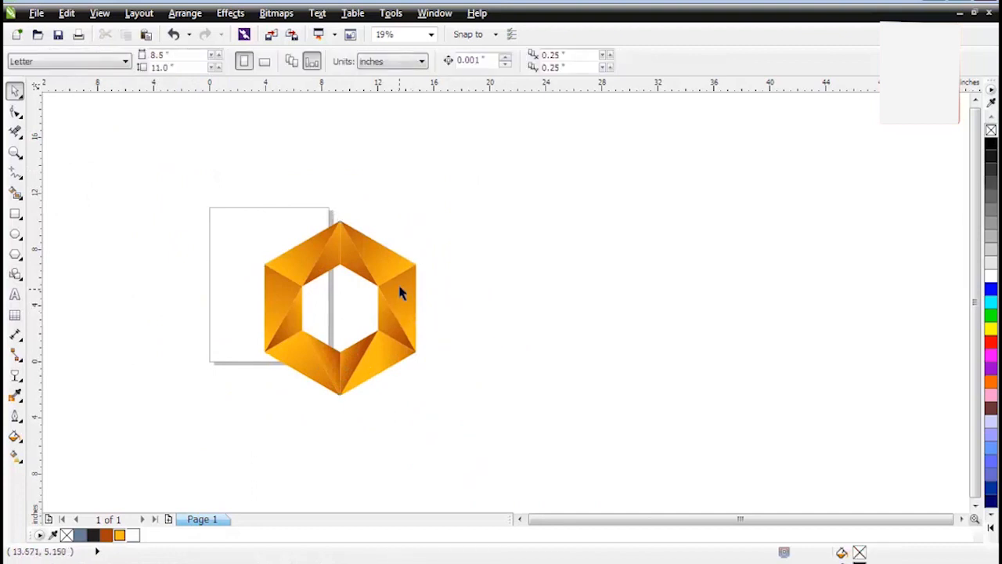
scroll(400, 288, up, 2)
scroll(404, 298, down, 2)
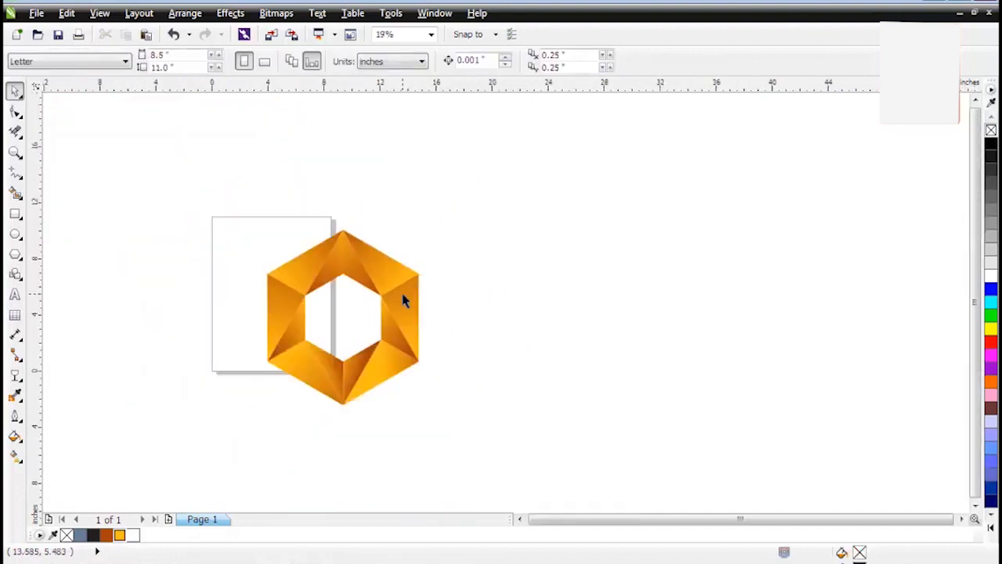
- Redirect the right outer facet's gradient to run from burnt orange at its upper inner corner to golden yellow beyond its vertical outer edge
scroll(404, 301, up, 1)
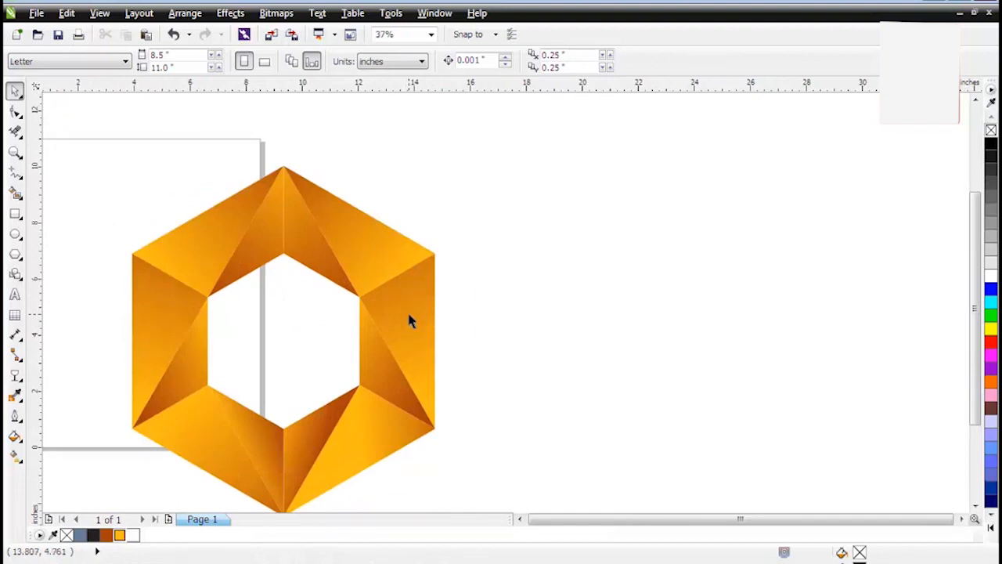
click(400, 319)
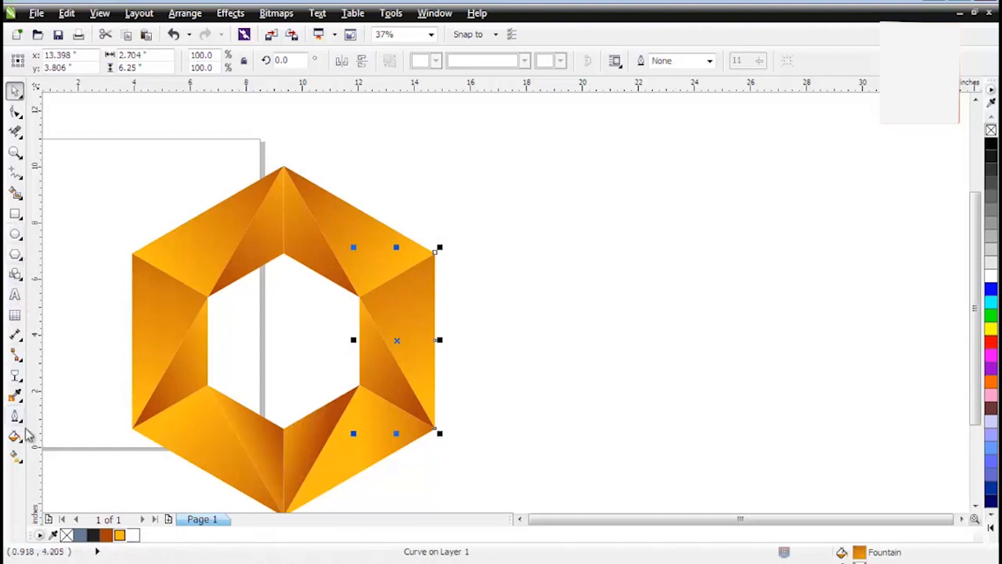
click(16, 457)
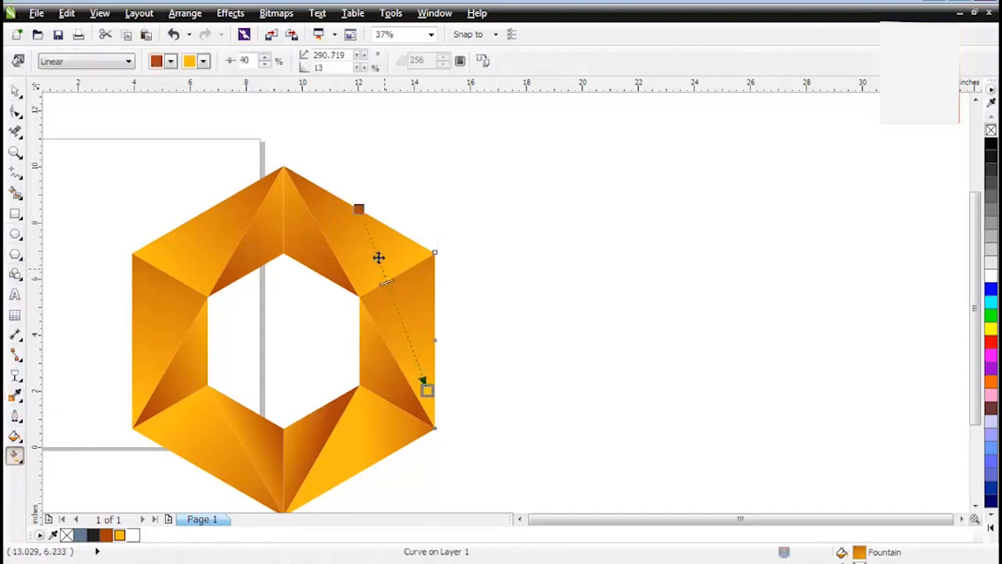
drag(359, 213, 365, 293)
drag(427, 389, 481, 347)
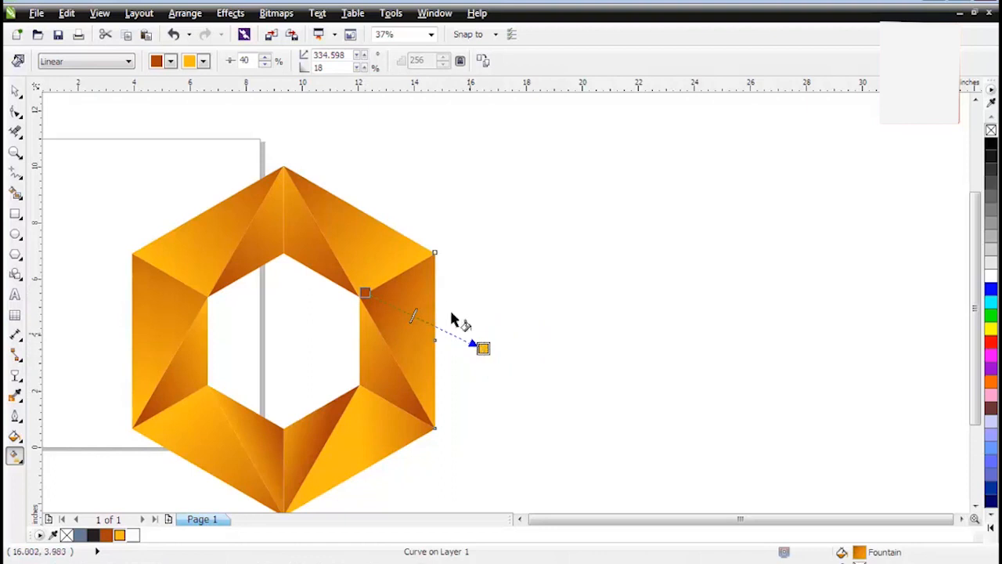
- Redirect the upper right outer facet's gradient from burnt orange outside its outer edge to golden yellow at its inner corner, midpoint 44%
click(372, 274)
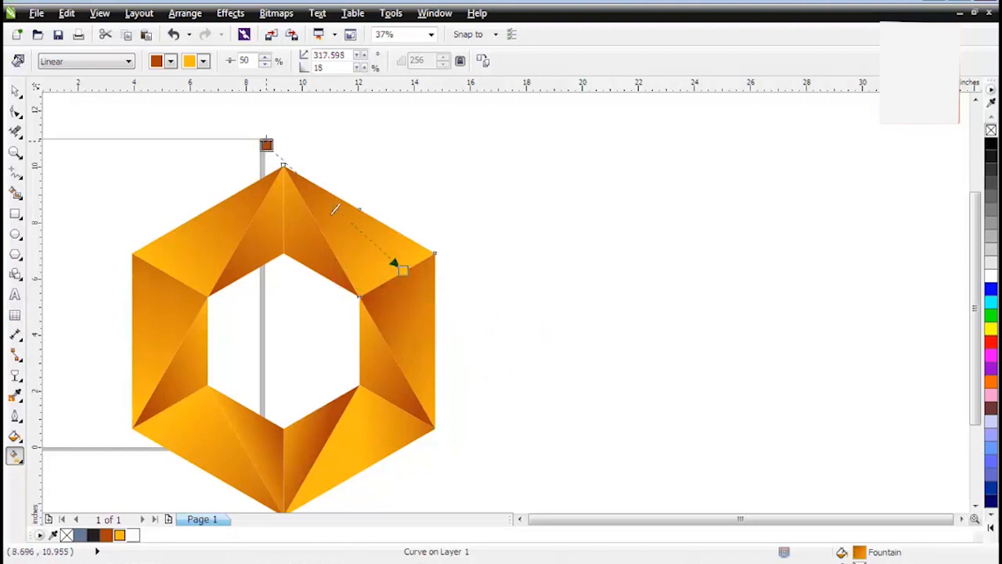
drag(266, 144, 364, 131)
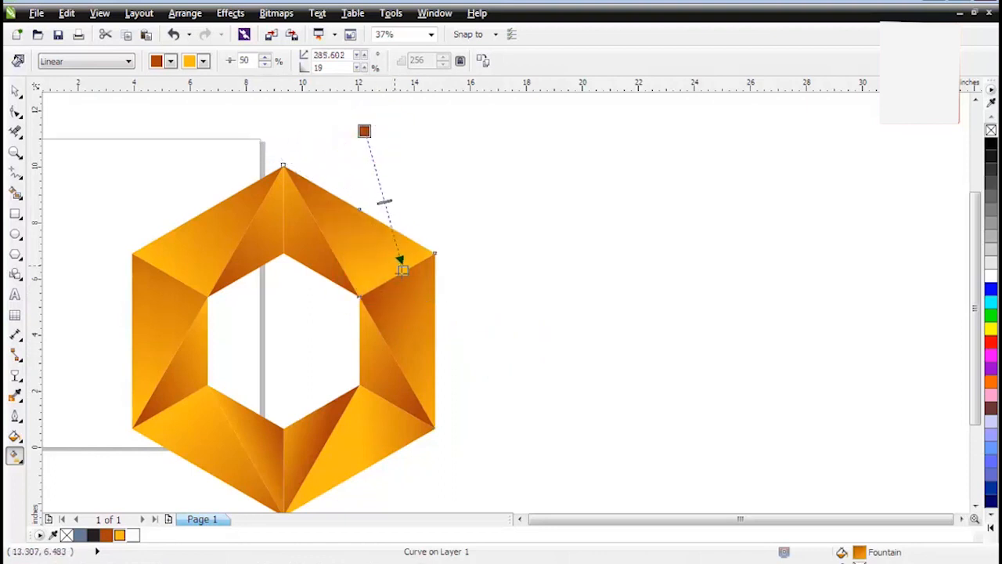
drag(403, 271, 358, 284)
drag(364, 131, 406, 188)
drag(405, 188, 435, 159)
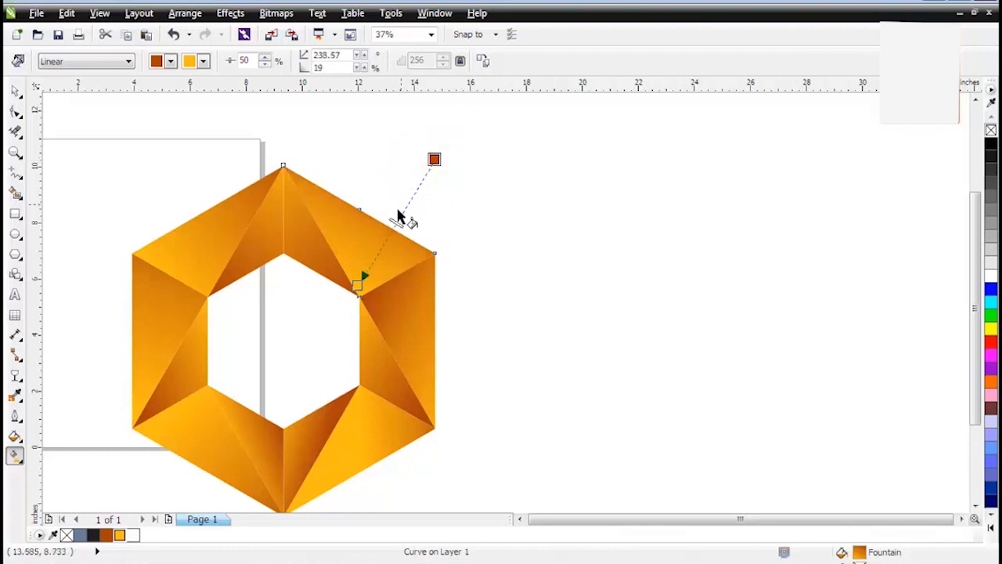
drag(399, 217, 403, 214)
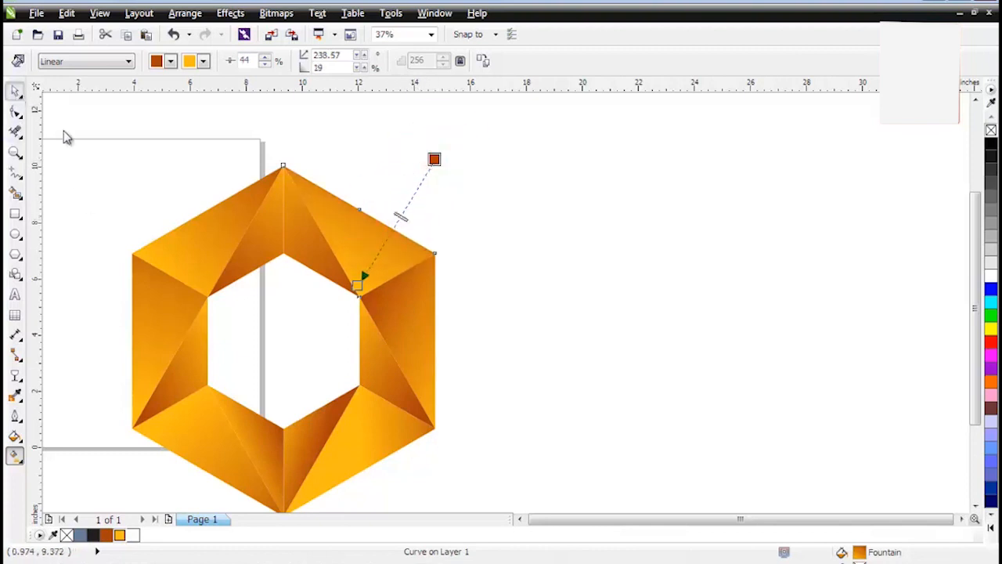
- Select all twelve facets of the hexagon and group them
key(space)
scroll(126, 219, down, 2)
drag(88, 162, 356, 407)
click(417, 61)
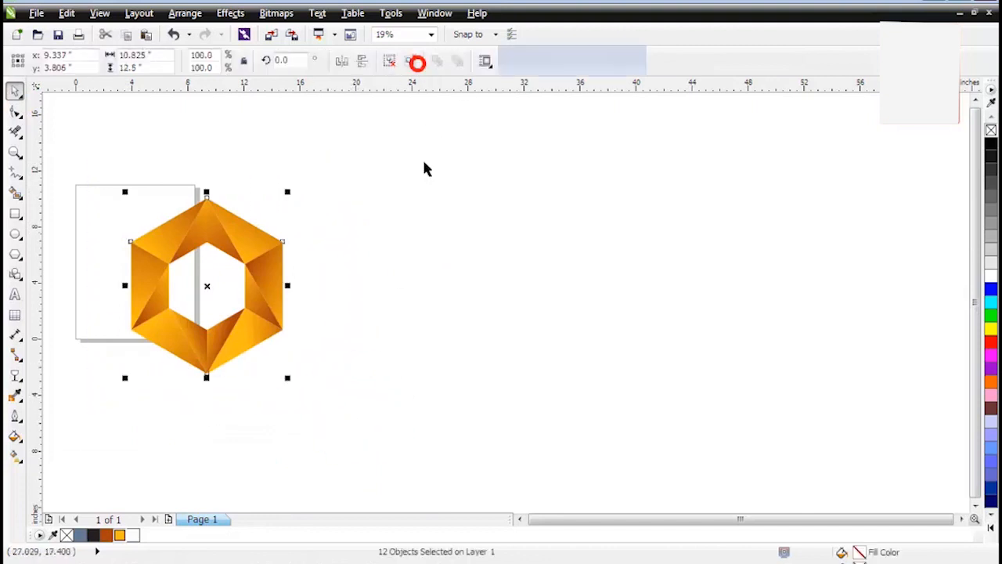